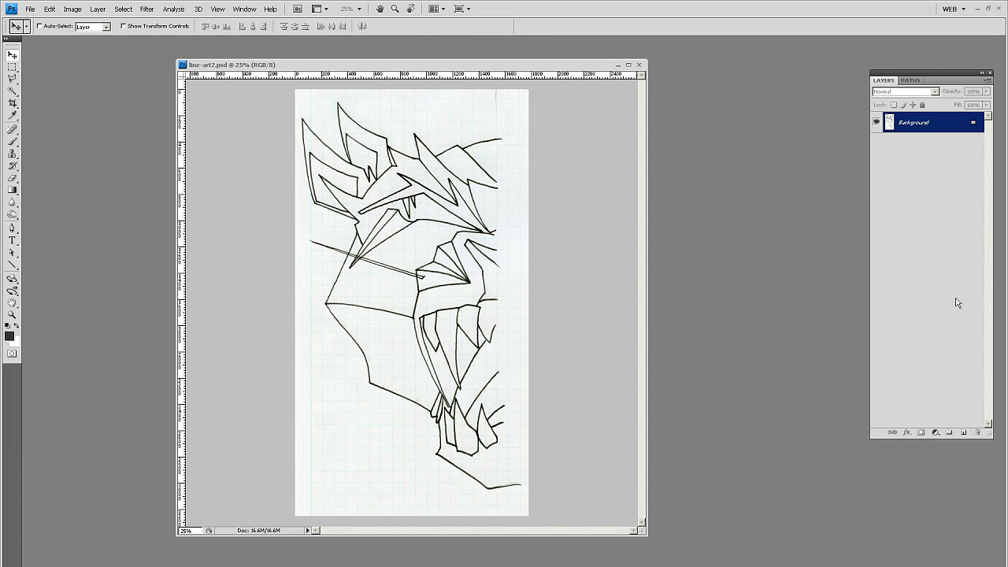
Unlock the scan as Layer 0 and place a white-filled Layer 1 beneath it.
double_click(936, 122)
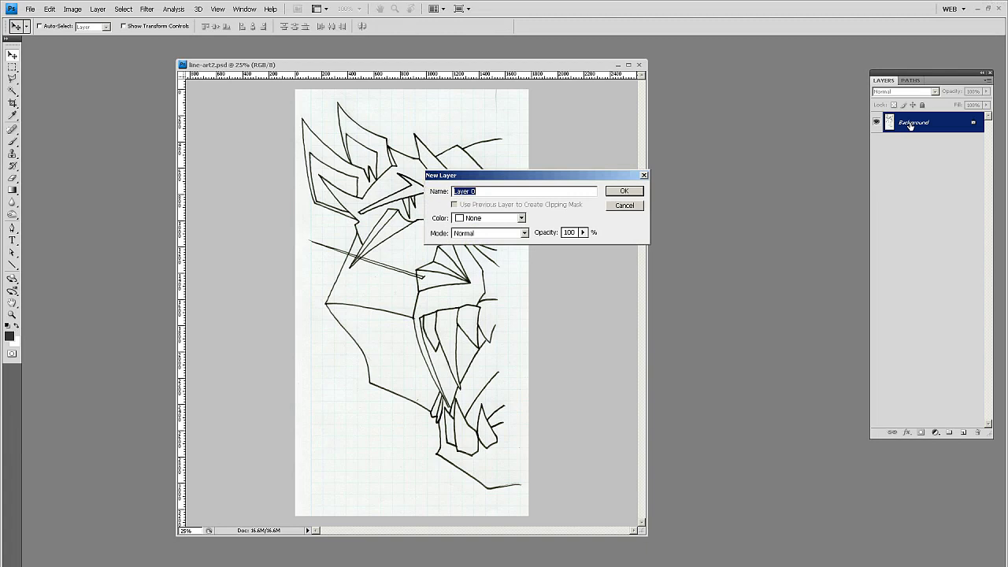
left_click(624, 192)
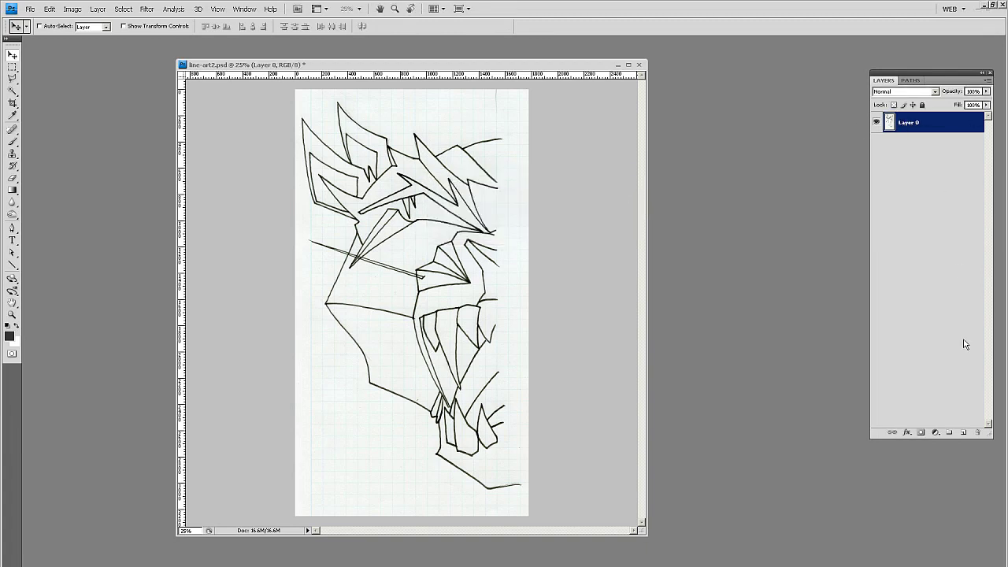
left_click(963, 433)
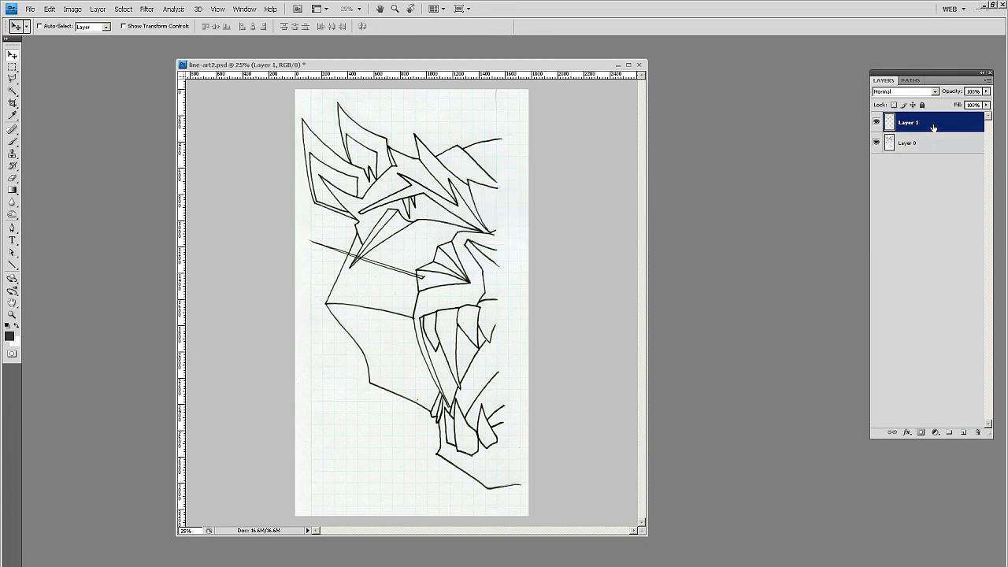
left_click_drag(934, 130, 931, 181)
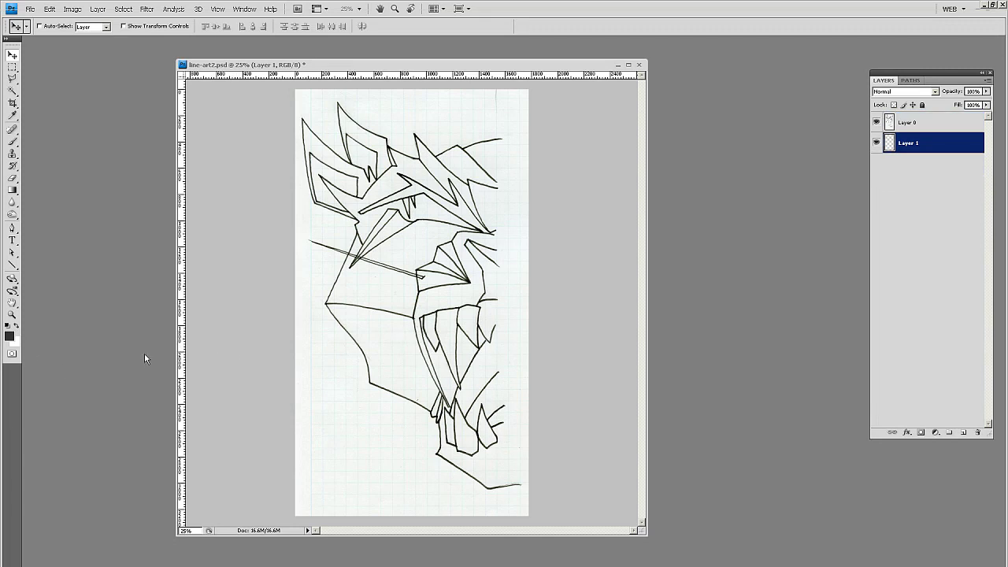
key("ctrl+BackSpace")
Set Layer 0's opacity to 50% and add an empty Layer 2 above it.
left_click(914, 122)
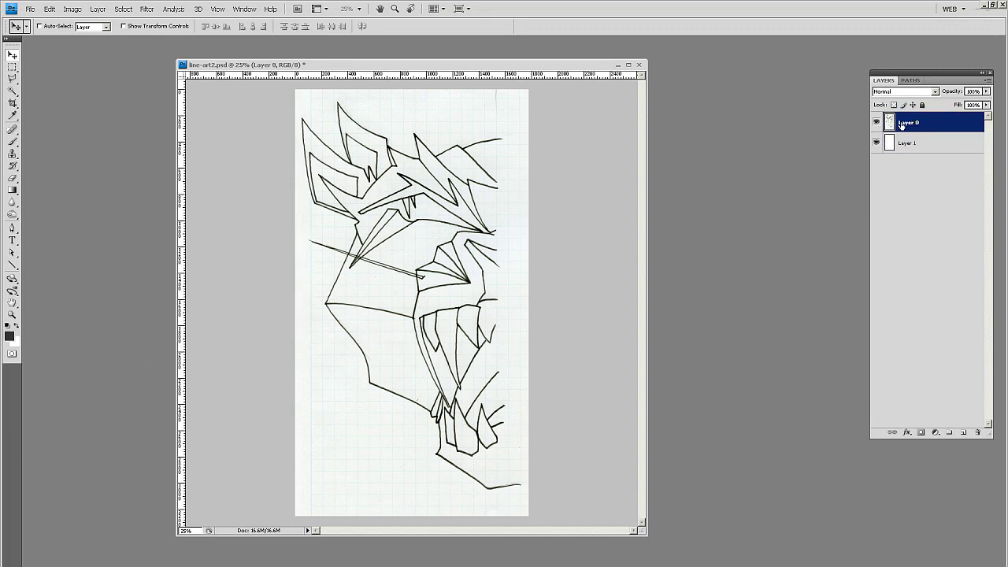
left_click(970, 92)
type("50")
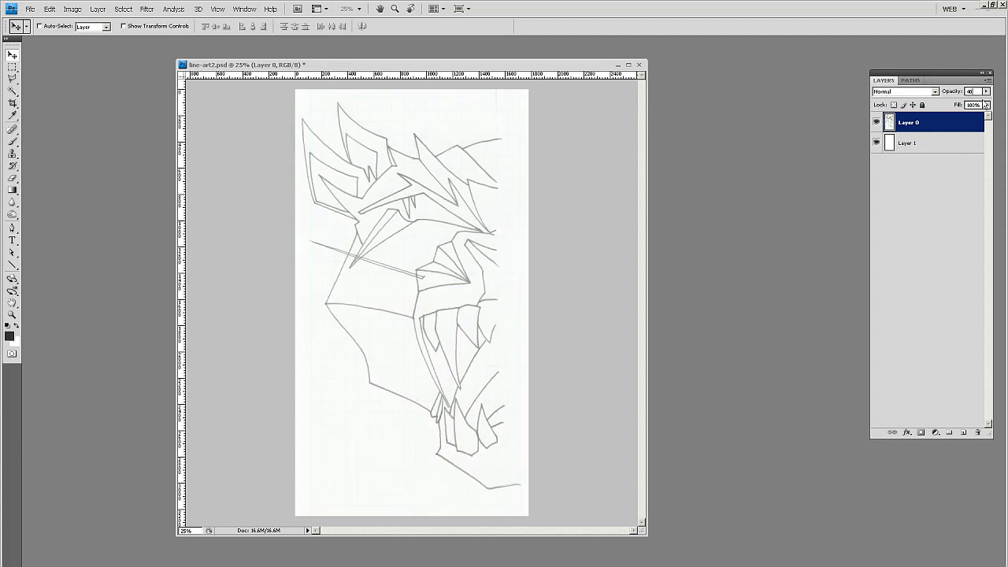
left_click(963, 435)
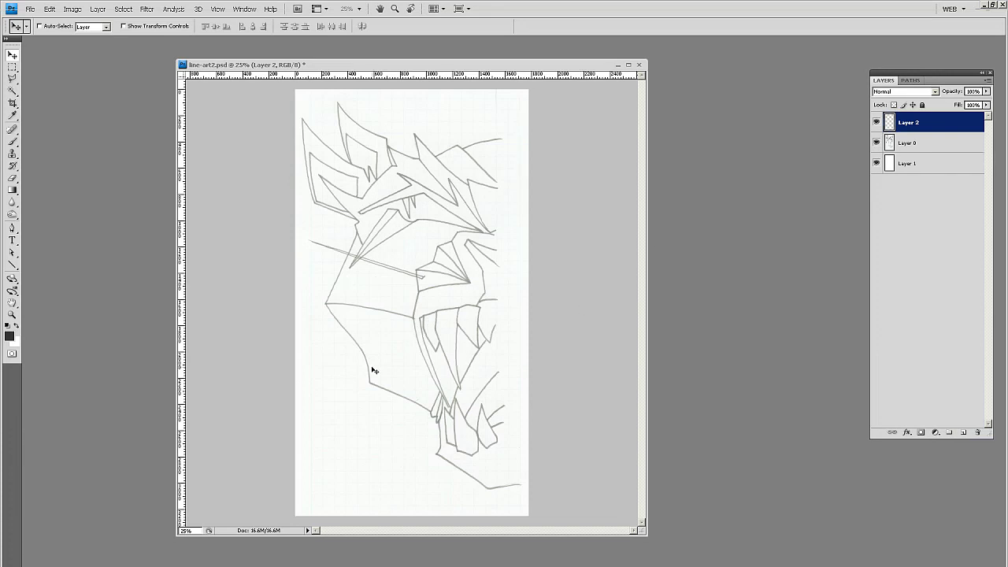
Zoom the drawing to 50% and widen the document window on both sides.
left_click(12, 314)
left_click(413, 237)
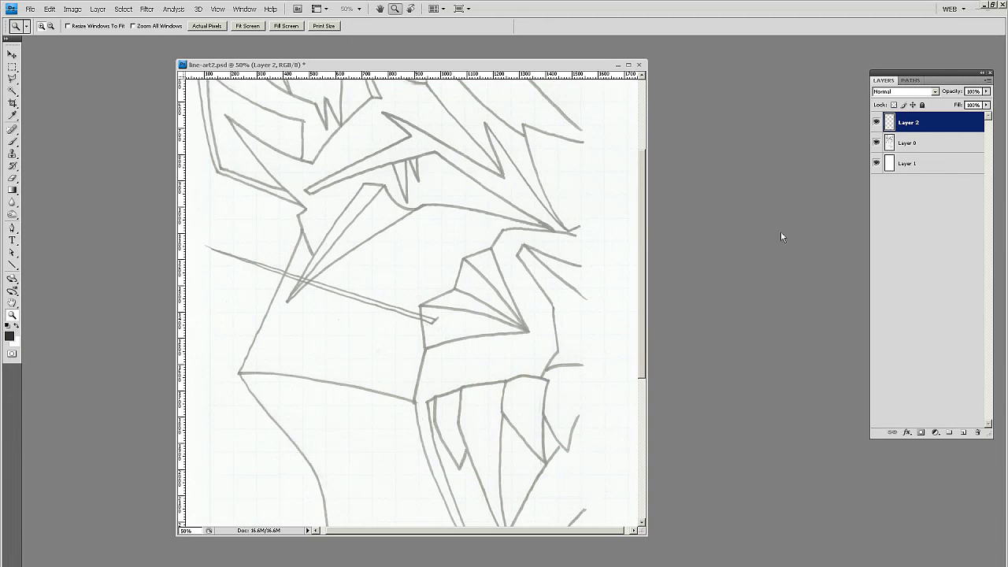
left_click_drag(647, 236, 838, 236)
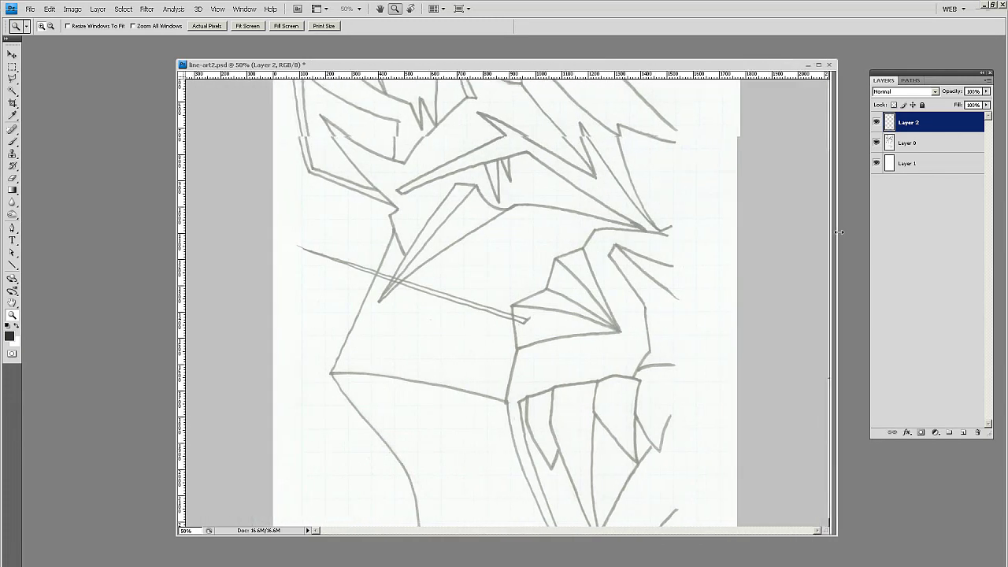
left_click_drag(173, 226, 69, 226)
left_click_drag(406, 135, 425, 266)
left_click_drag(487, 362, 483, 277)
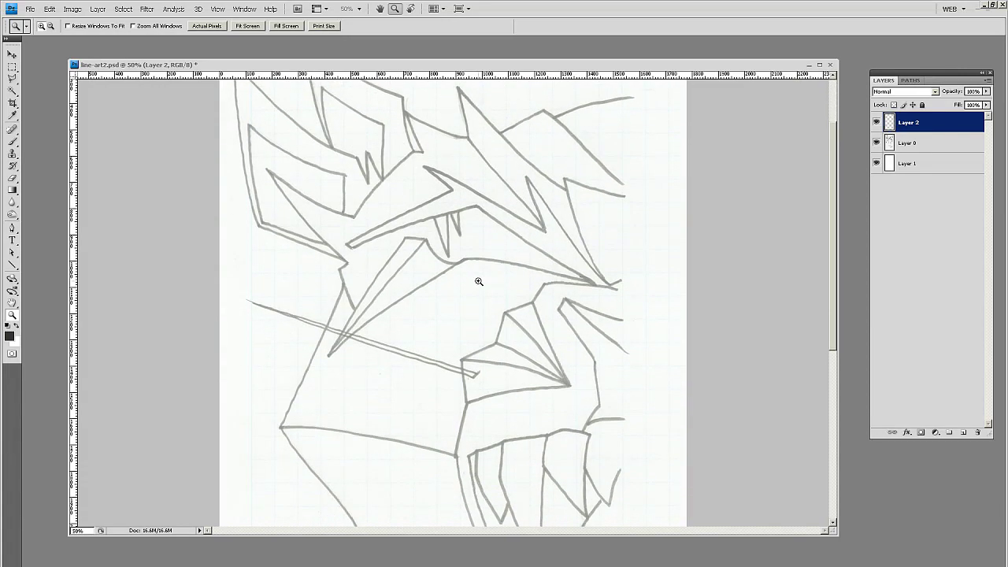
left_click(12, 229)
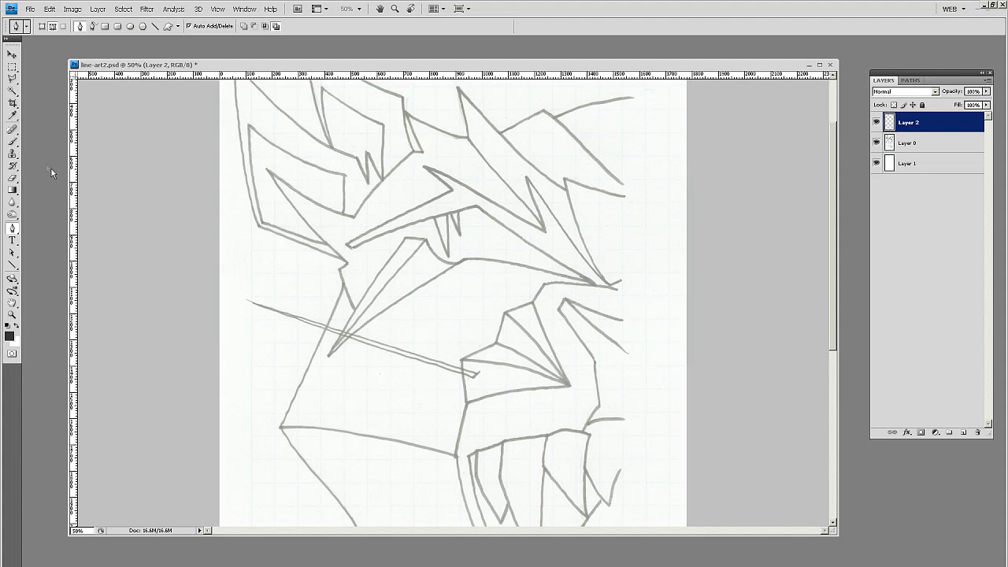
Set the brush to the 13 px round tip at 100% hardness.
left_click(14, 142)
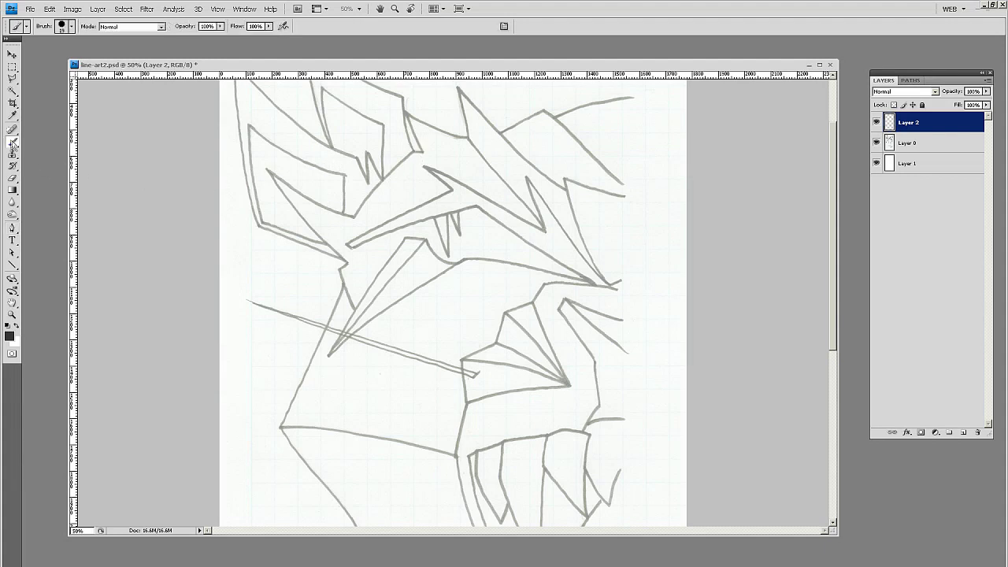
right_click(347, 215)
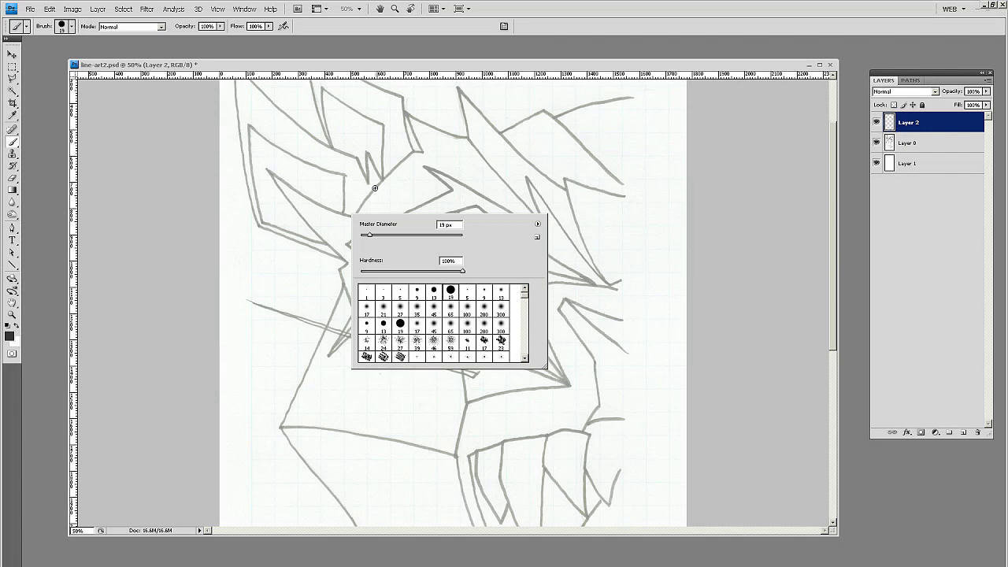
left_click(434, 291)
left_click(449, 261)
Zoom the drawing in to 66.7%.
left_click(13, 229)
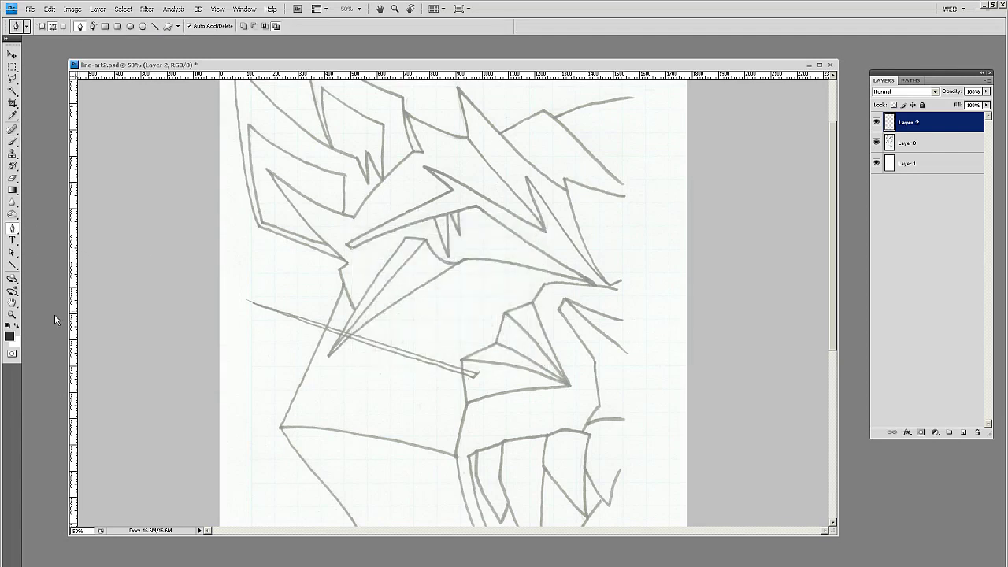
left_click(12, 315)
left_click(603, 222)
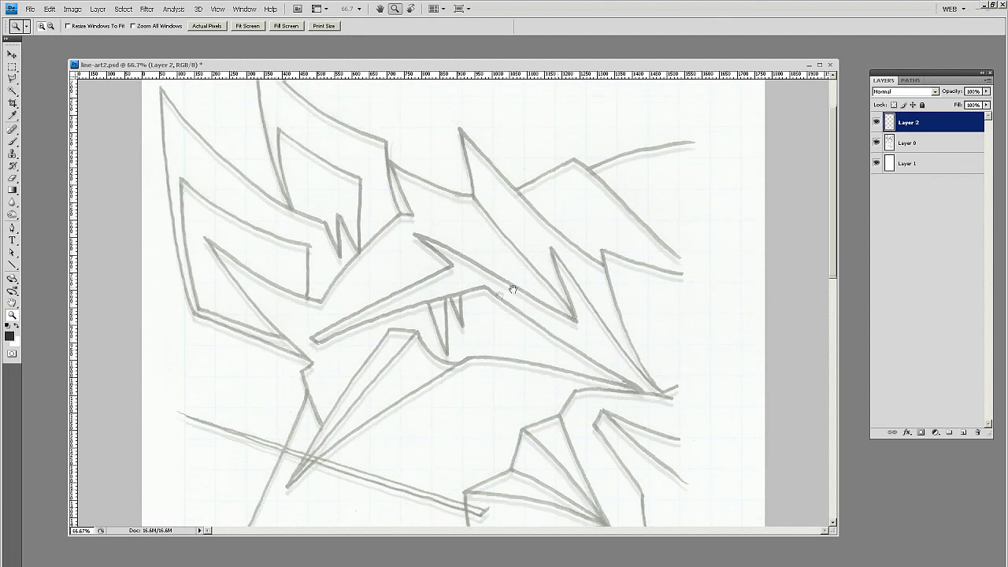
Place a vertical guide at the drawing's right edge and start a pen path at the line's end.
left_click(12, 229)
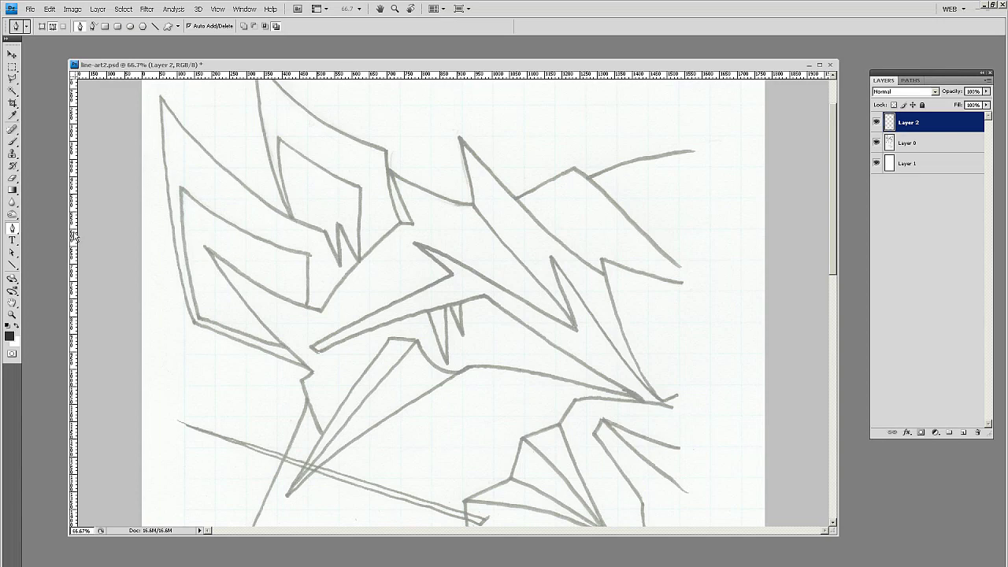
left_click_drag(76, 239, 671, 209)
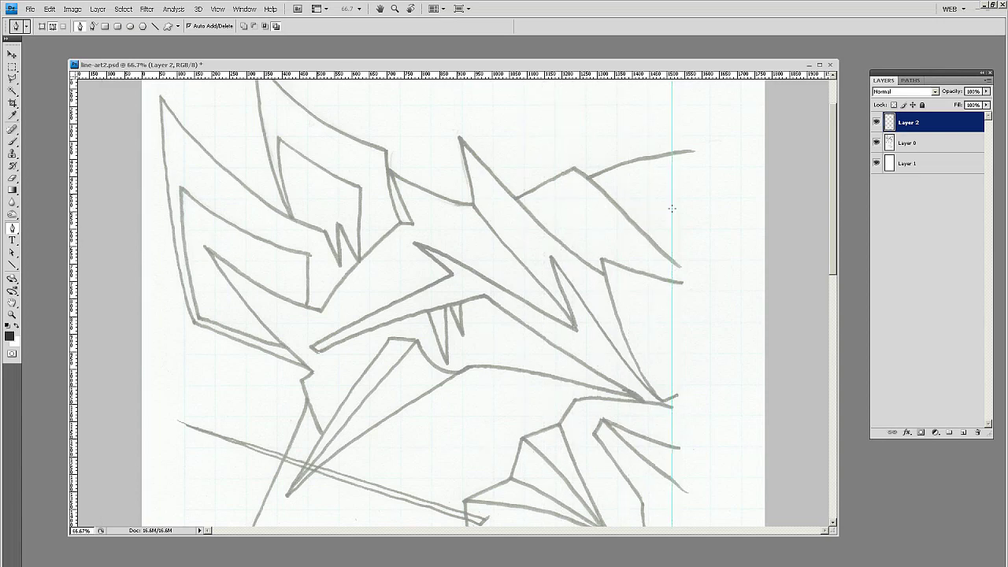
scroll(671, 209, "down", 10)
scroll(671, 209, "down", 2)
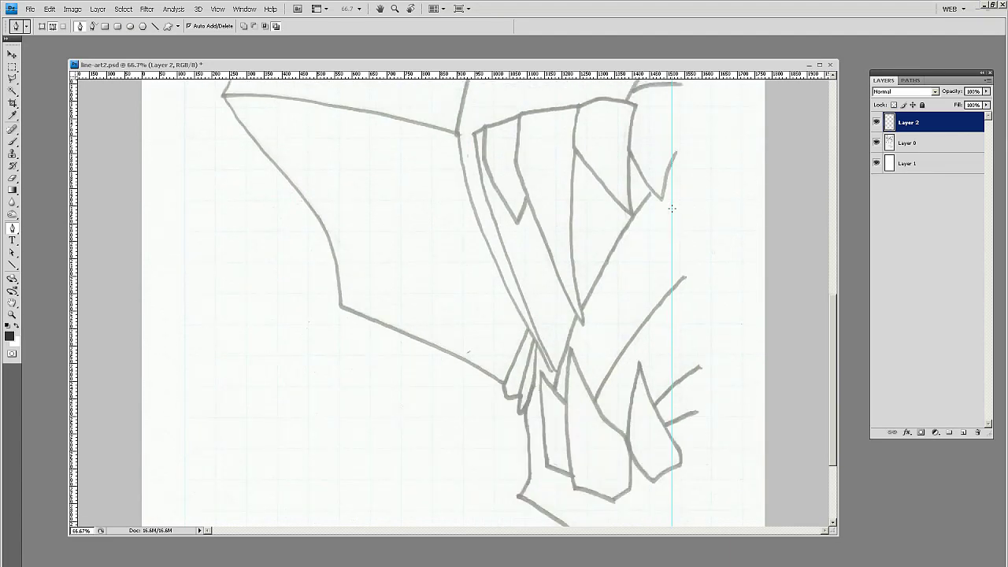
scroll(671, 209, "up", 15)
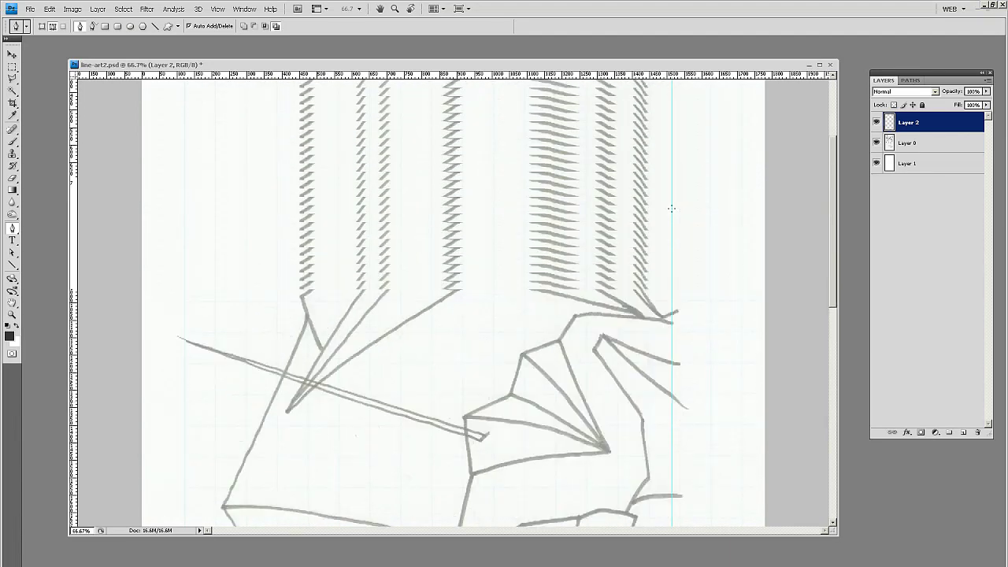
scroll(672, 242, "down", 1)
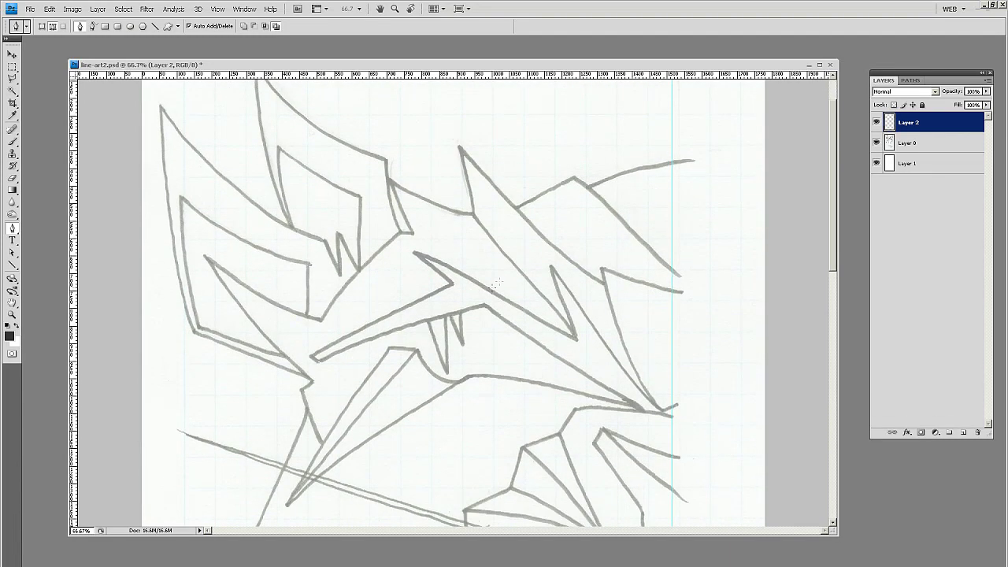
left_click(685, 294)
left_click_drag(602, 270, 538, 241)
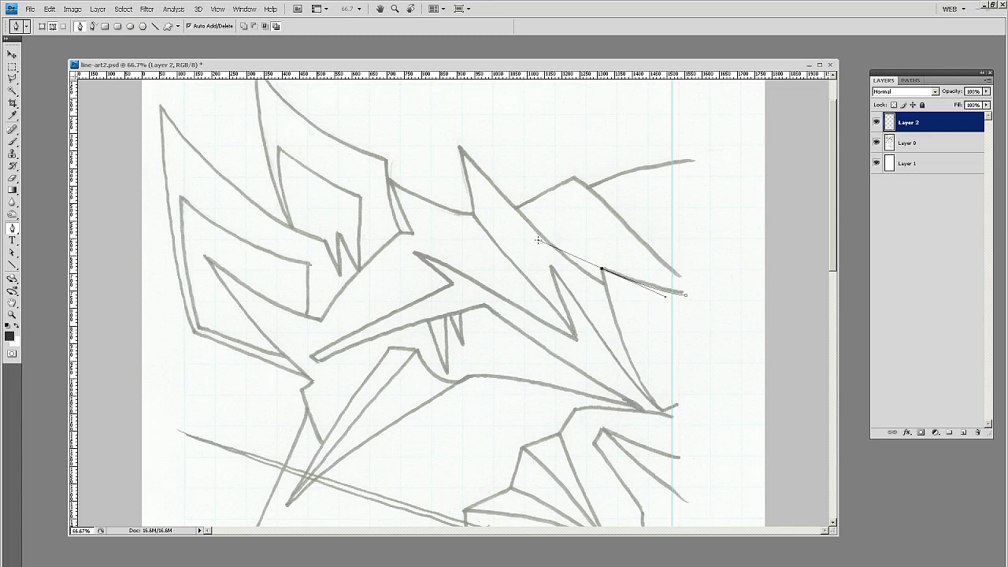
Curve the pen path down to the lower corner, keeping both corners sharp.
left_click(602, 269, "alt")
left_click_drag(663, 410, 703, 444)
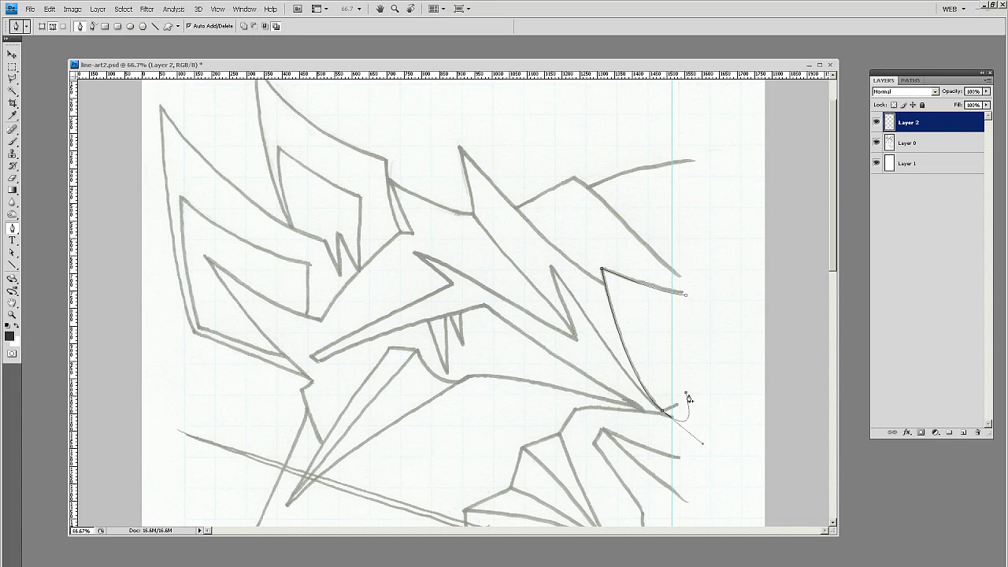
key("ctrl")
left_click(662, 410, "alt")
Stroke the path with the brush and hide the path outline.
right_click(602, 271)
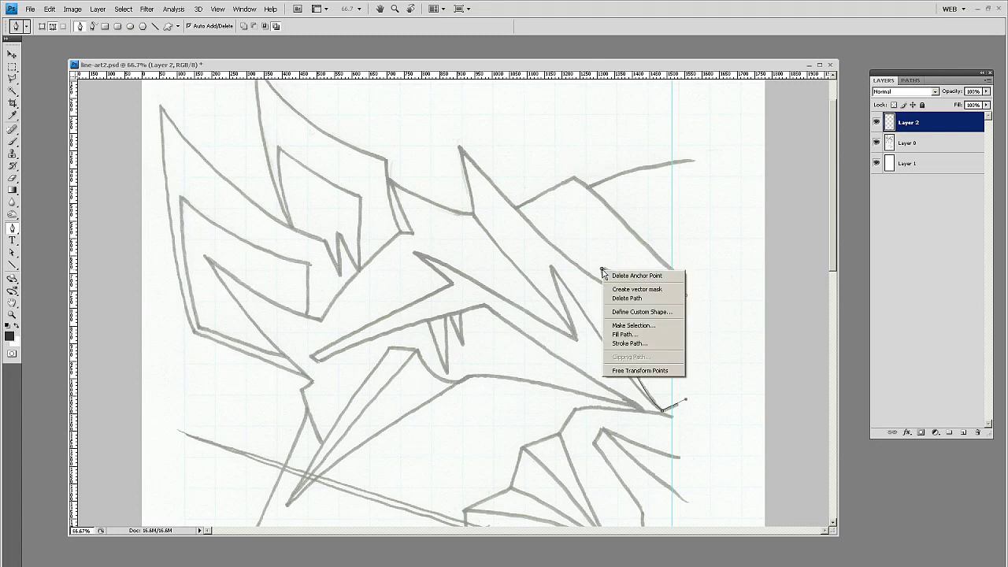
left_click(630, 344)
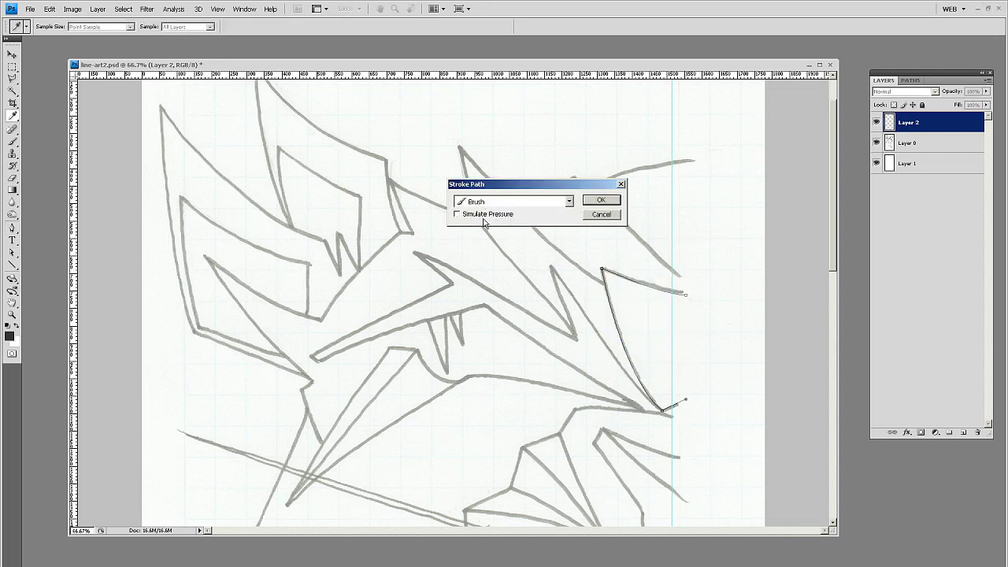
left_click(601, 200)
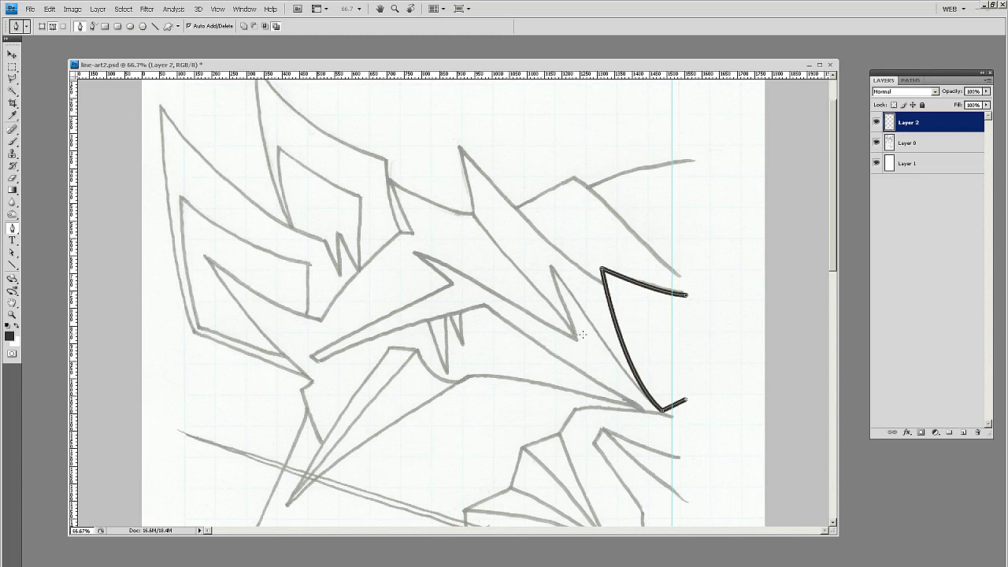
key("Return")
scroll(592, 299, "down", 1)
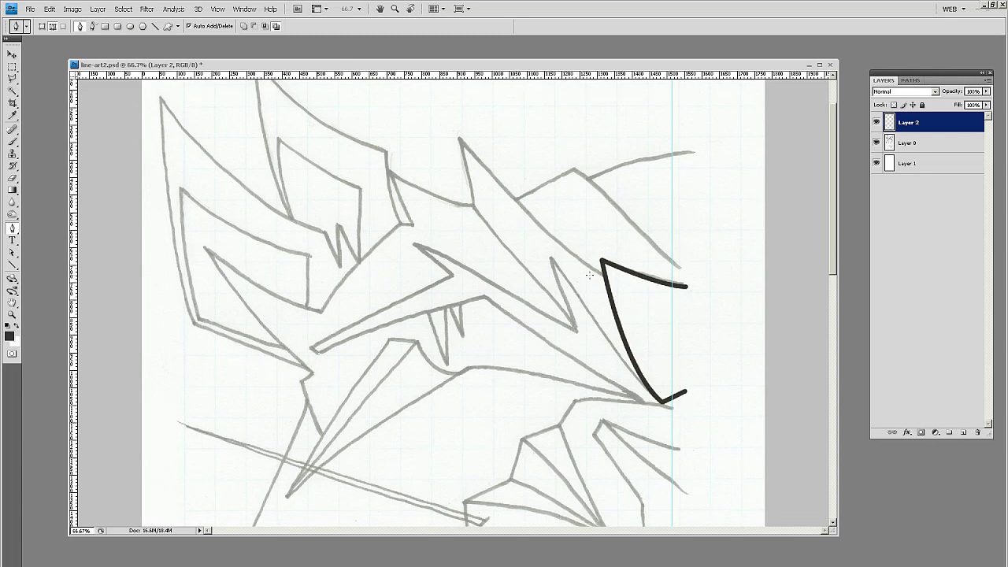
Trace the first top-right spike with the Pen and stroke it in black.
scroll(590, 188, "up", 3)
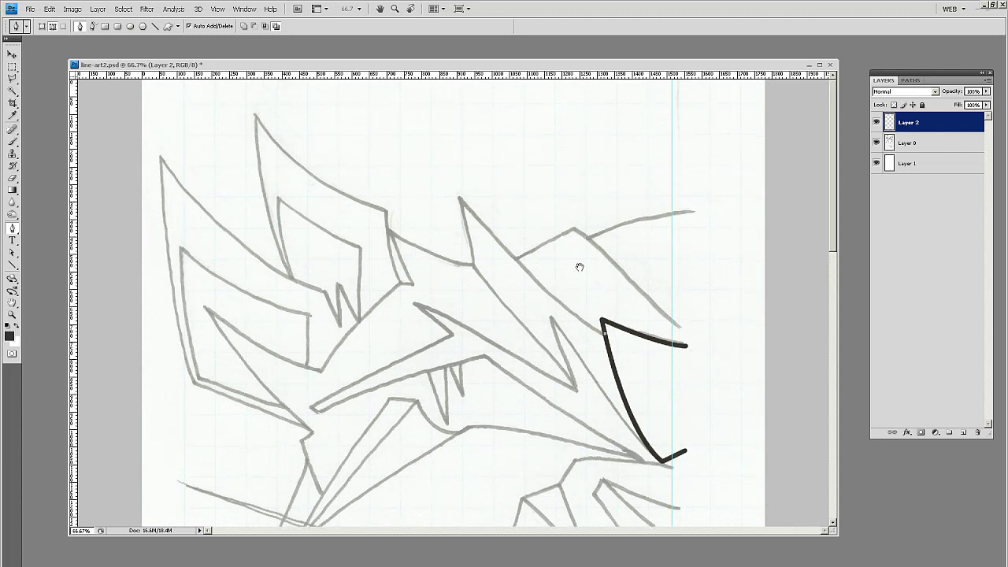
left_click_drag(460, 196, 371, 96)
left_click_drag(367, 91, 363, 85)
left_click(460, 198, "alt")
left_click(473, 266)
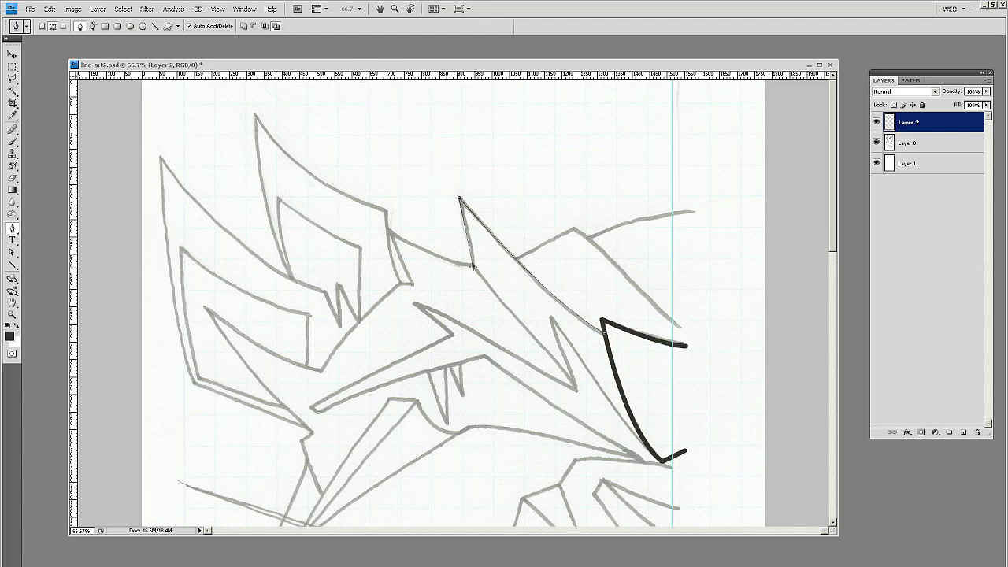
left_click(576, 389)
right_click(577, 391)
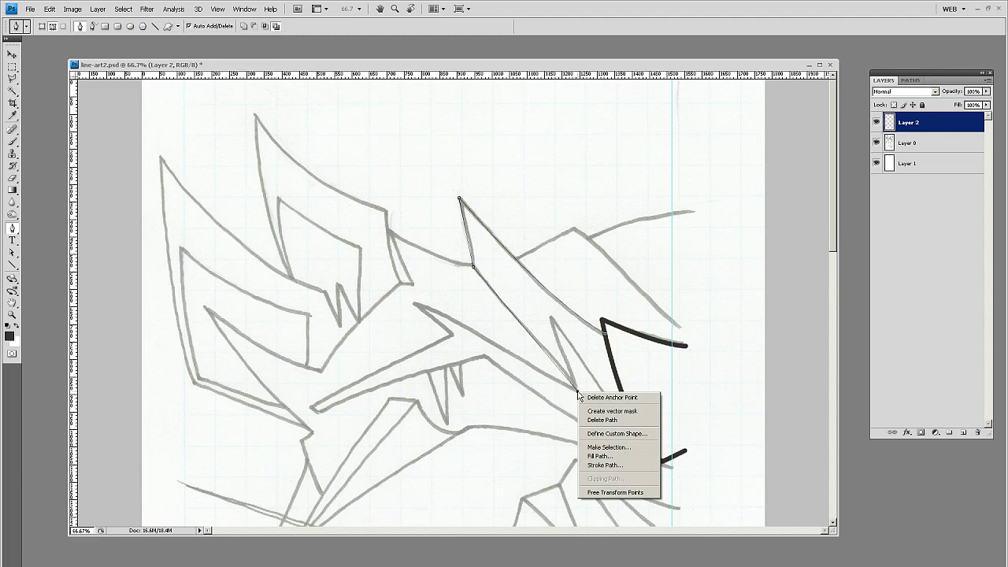
left_click(591, 466)
left_click(596, 203)
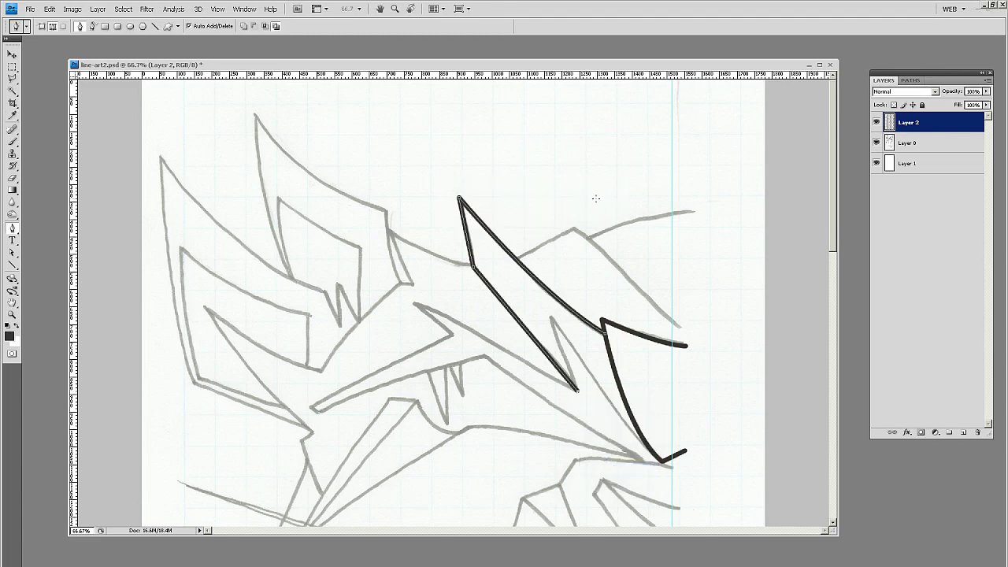
key("ctrl+h")
Extend a curved path along the sketch's bend and stroke it in black.
scroll(596, 197, "down", 1)
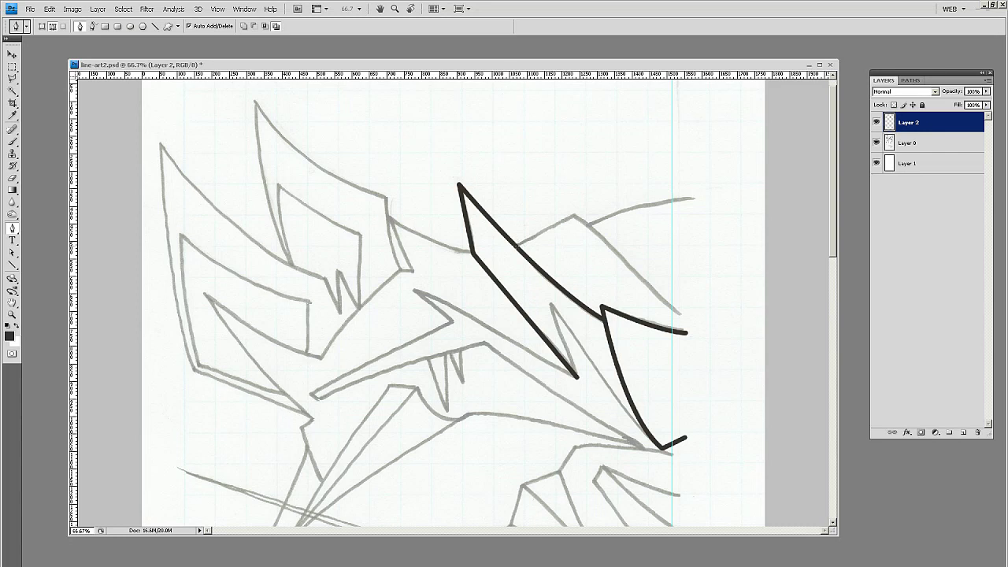
left_click(573, 214)
left_click_drag(681, 313, 708, 317)
right_click(681, 313)
left_click(709, 387)
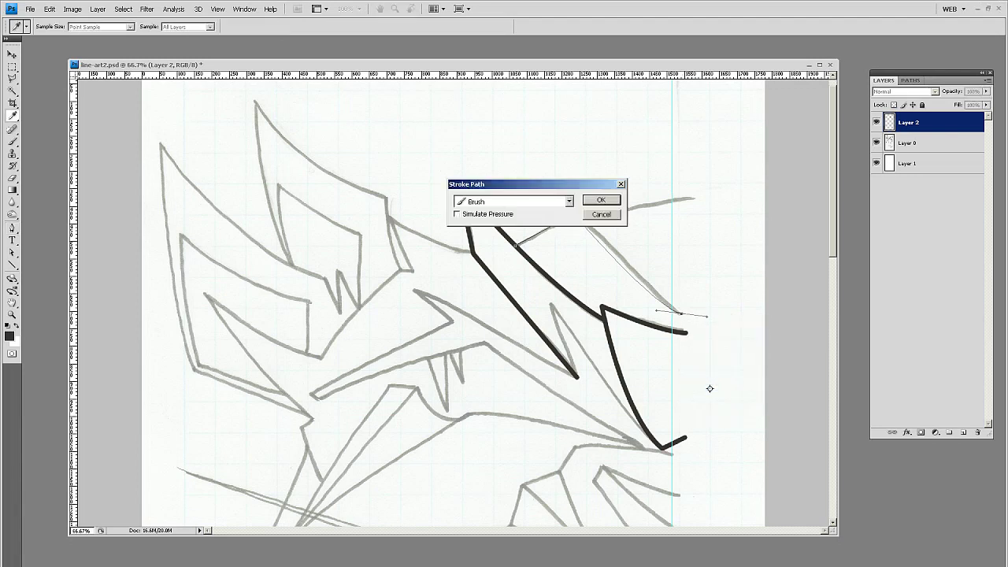
key("Return")
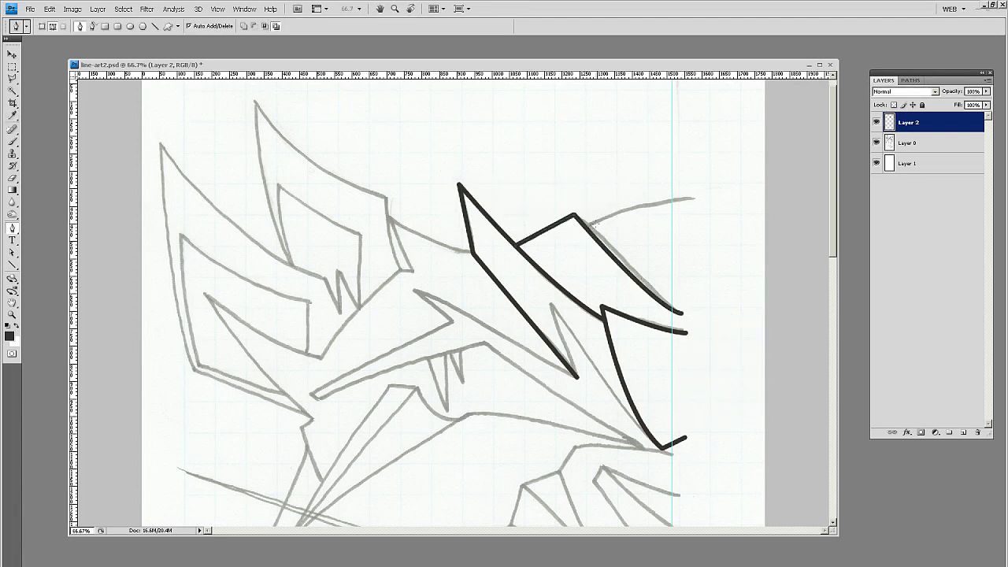
Ink two short upper spike lines in black and begin a path along the middle spike.
left_click(632, 201)
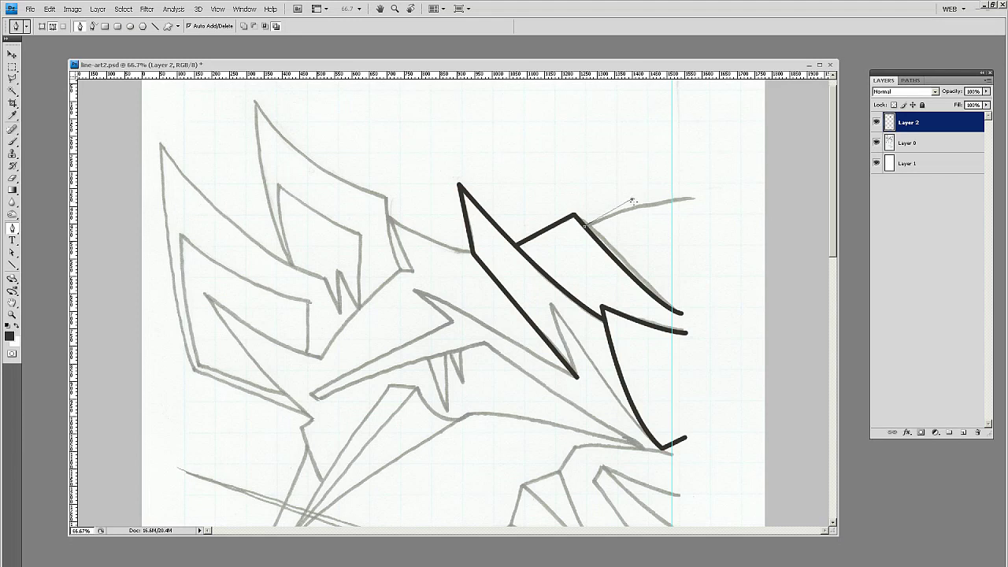
left_click(681, 254)
right_click(681, 255)
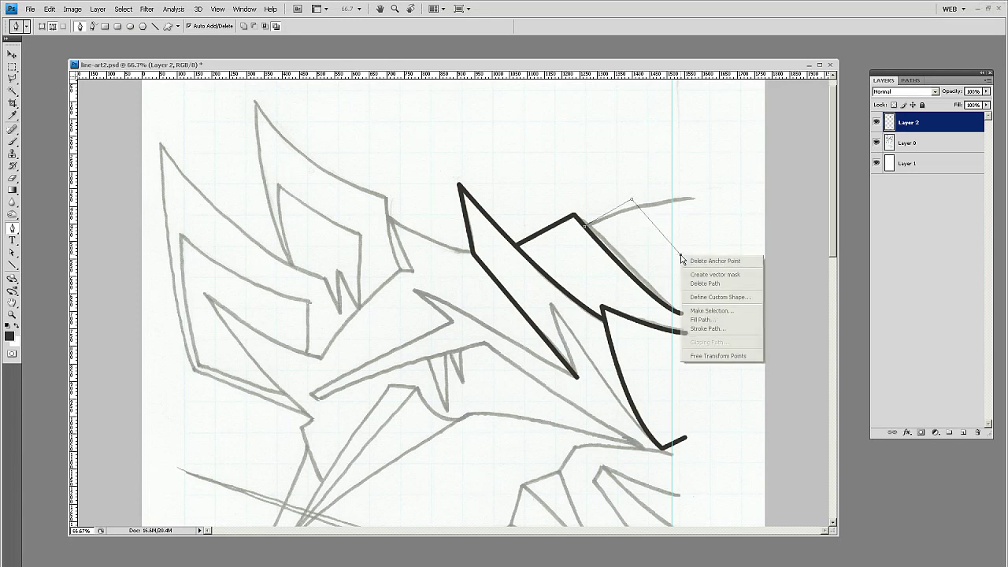
left_click(701, 325)
key("Return")
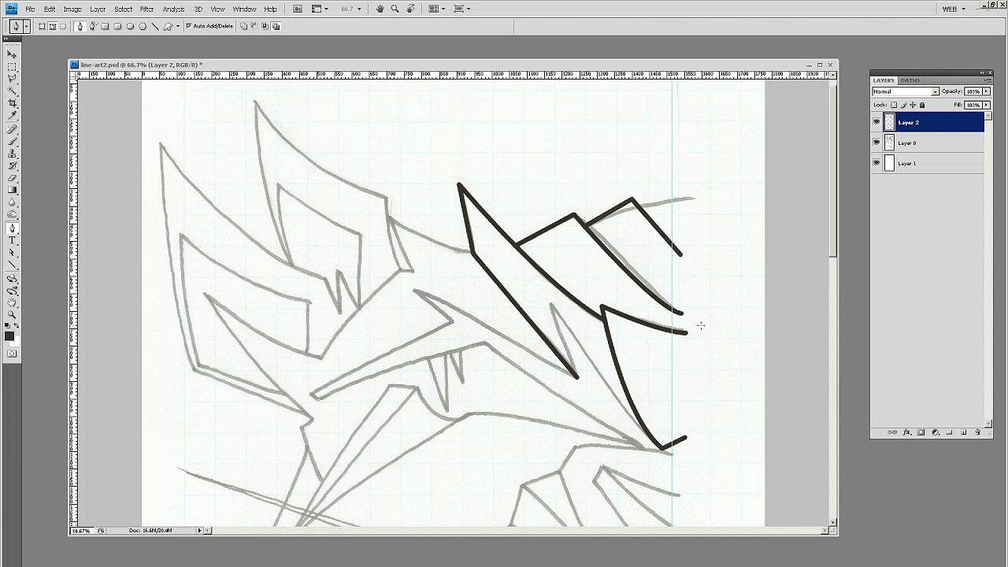
left_click(688, 199)
right_click(686, 199)
left_click(710, 273)
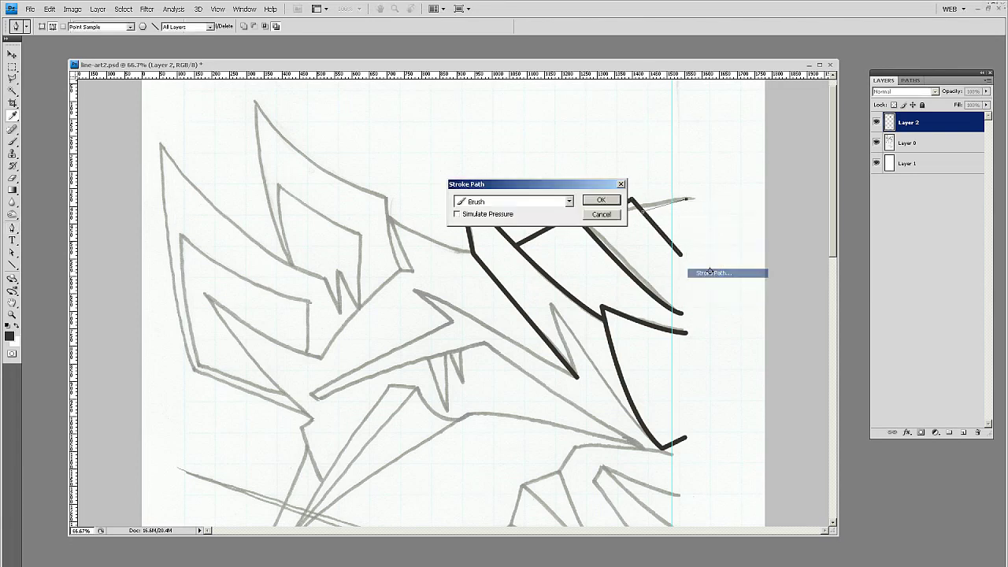
key("Return")
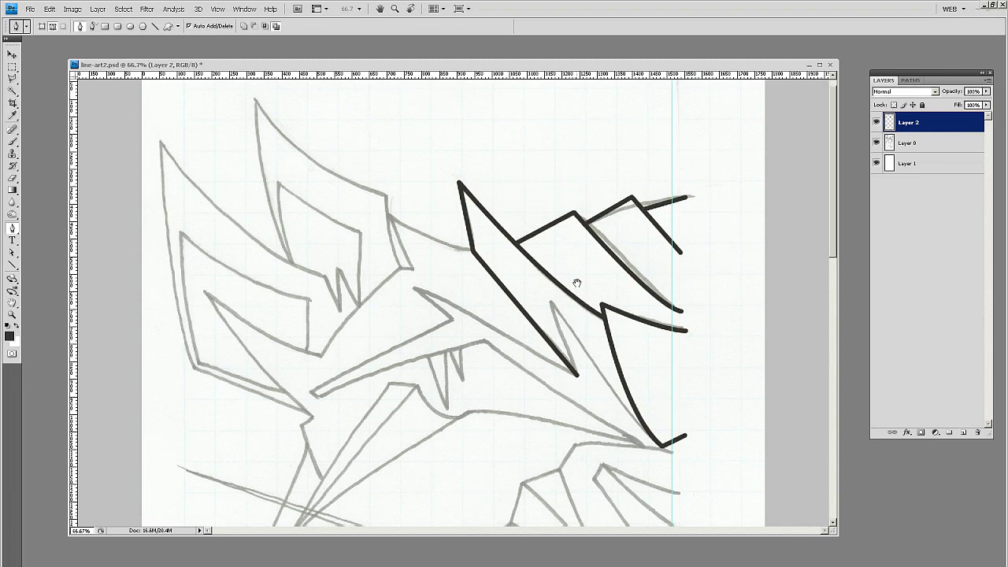
scroll(581, 281, "down", 3)
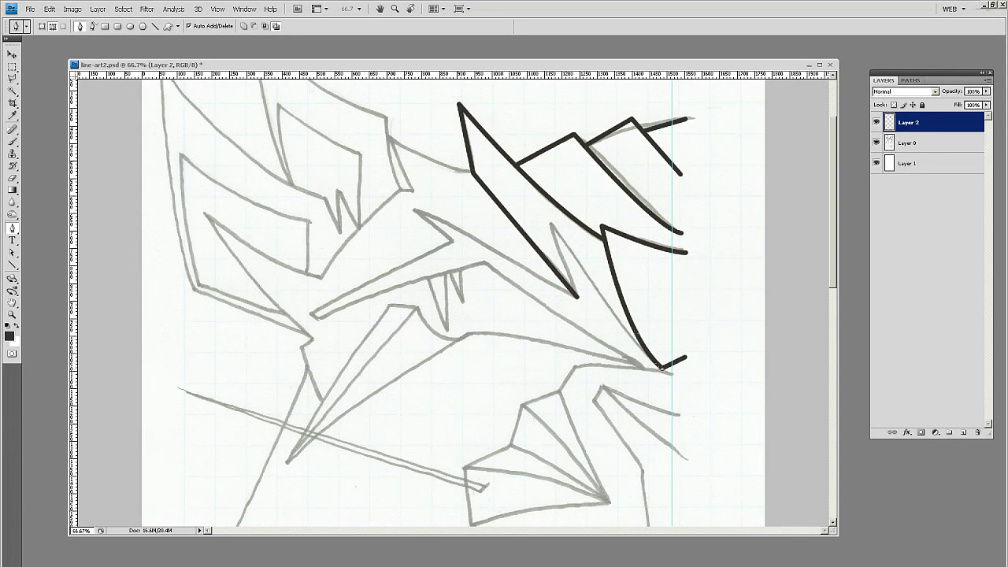
left_click_drag(551, 223, 483, 115)
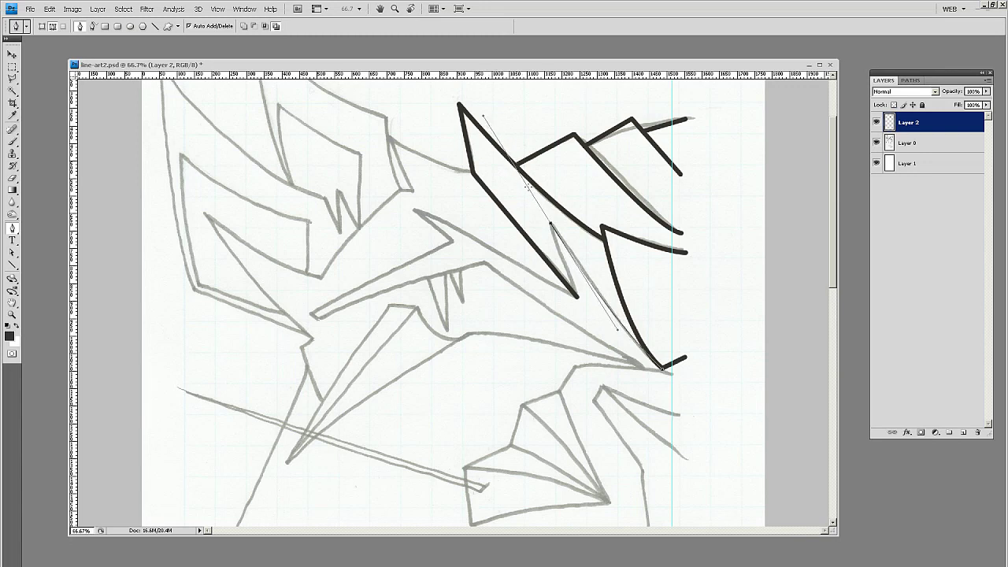
Trace the long middle spike outline to its left tip using sharp and curved anchors.
left_click(552, 224, "alt")
left_click(577, 296)
left_click_drag(415, 209, 353, 183)
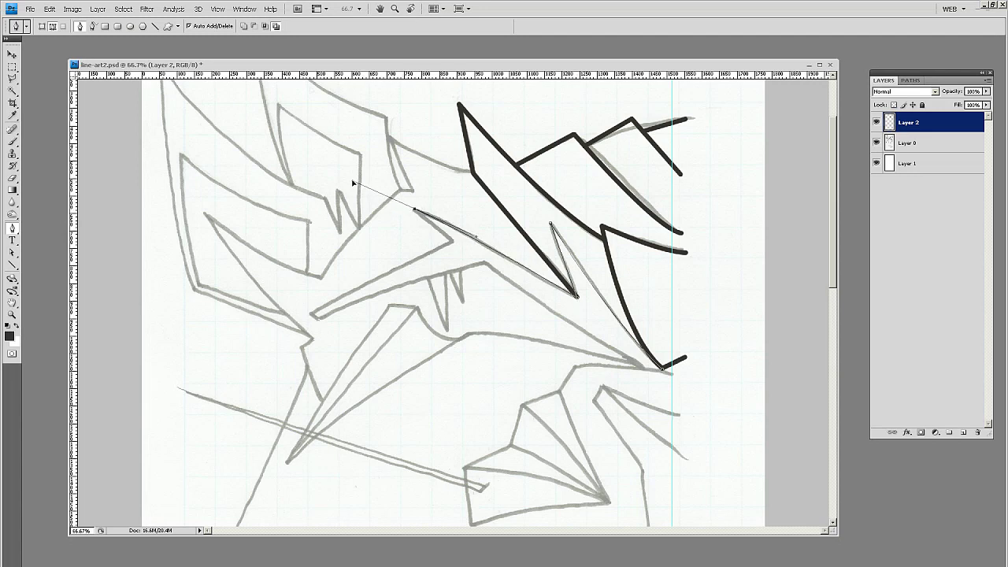
left_click(413, 209, "alt")
left_click(451, 241)
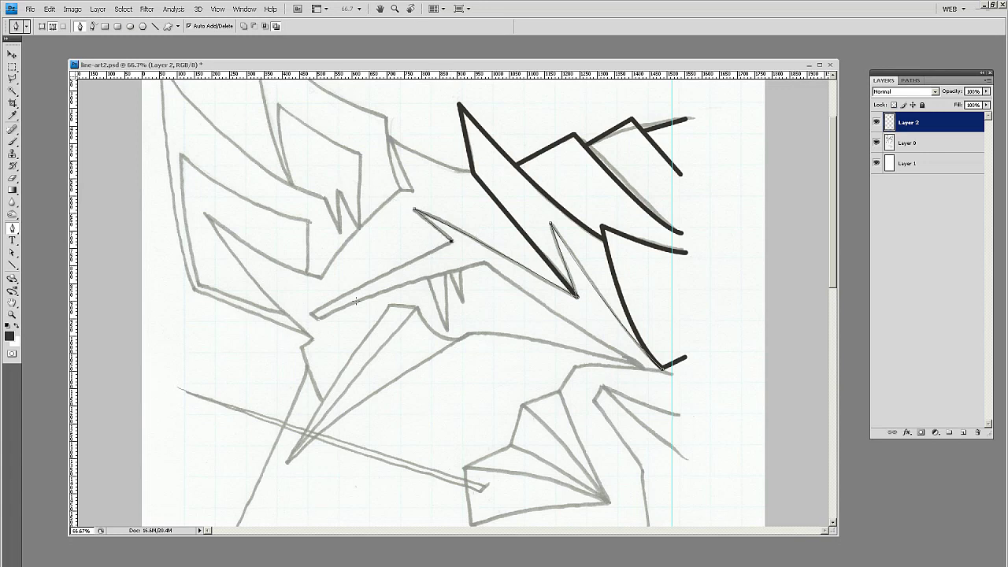
left_click(312, 313)
left_click(485, 263)
left_click_drag(485, 263, 541, 260)
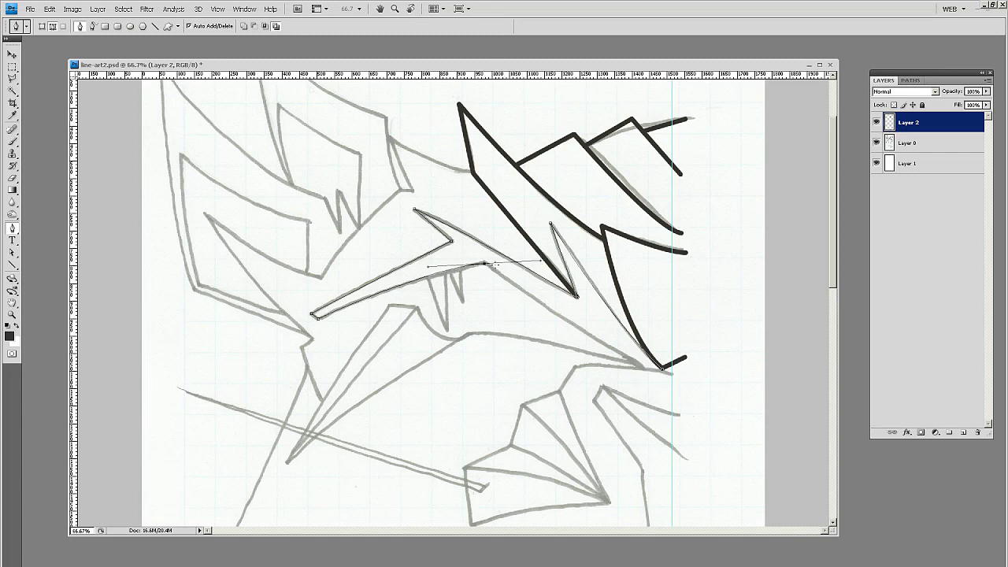
left_click(643, 368)
Stroke the long spike outline with the black brush.
right_click(643, 369)
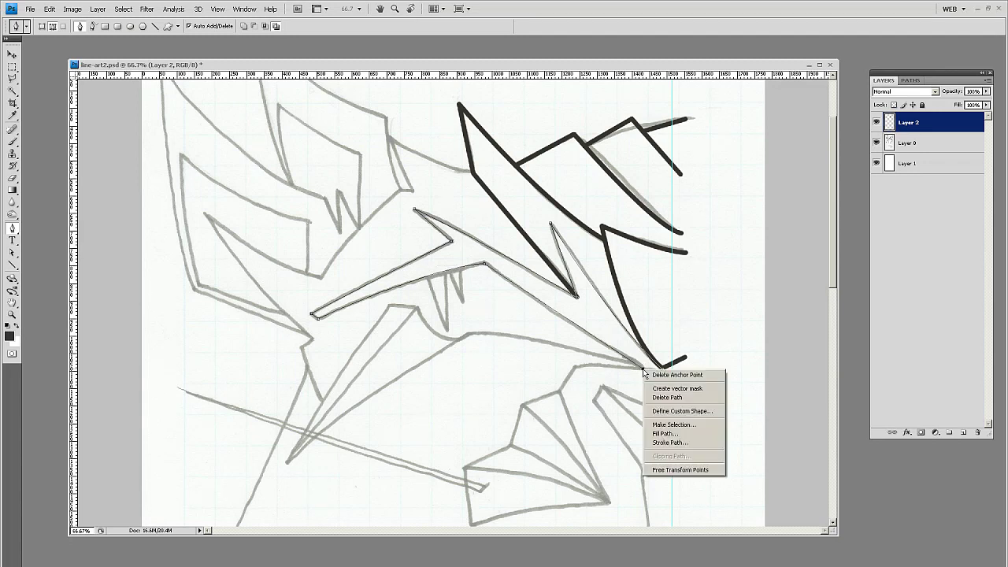
left_click(679, 441)
key("Return")
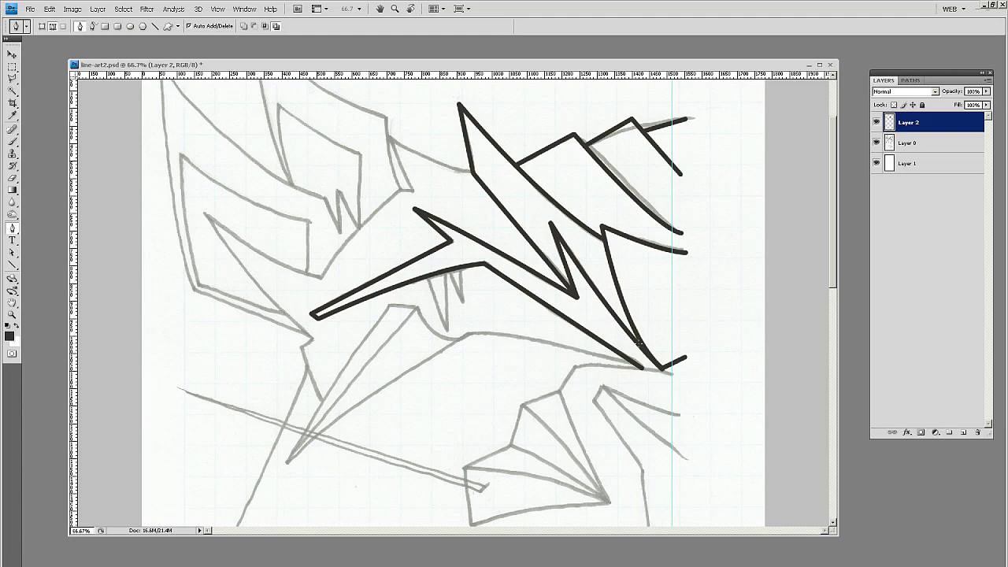
scroll(547, 255, "down", 2)
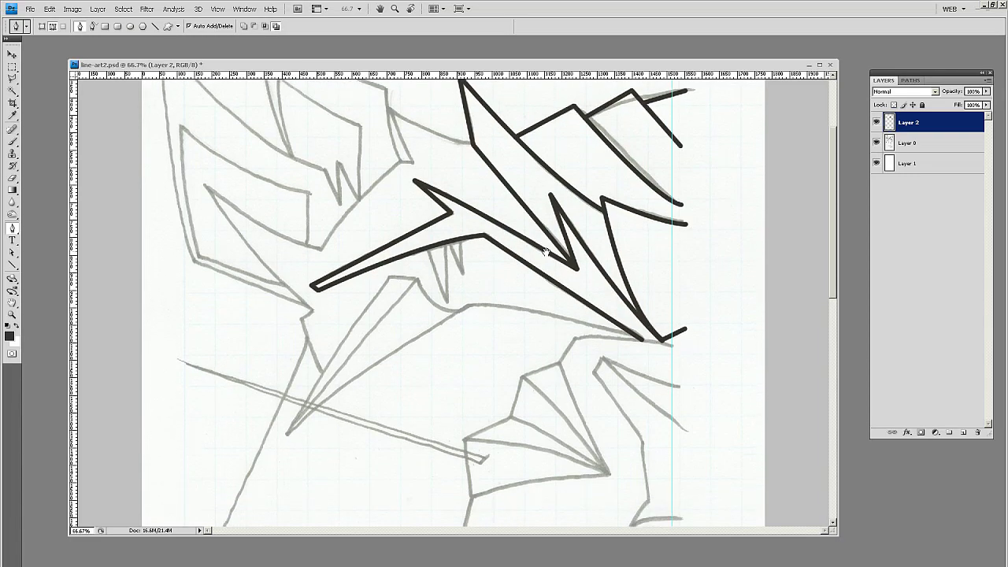
scroll(667, 327, "down", 1)
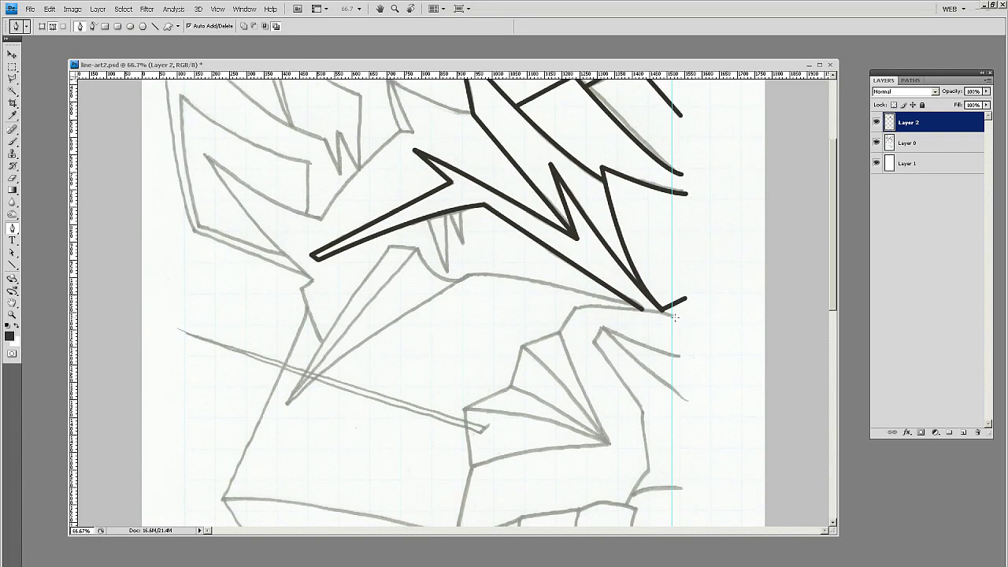
Trace the jaw edge down to its lower corners, redoing one misplaced anchor as a curve.
left_click_drag(575, 308, 489, 311)
left_click(575, 308, "alt")
left_click(559, 333)
left_click(608, 443)
left_click(472, 467)
key("ctrl+z")
left_click_drag(472, 468, 436, 486)
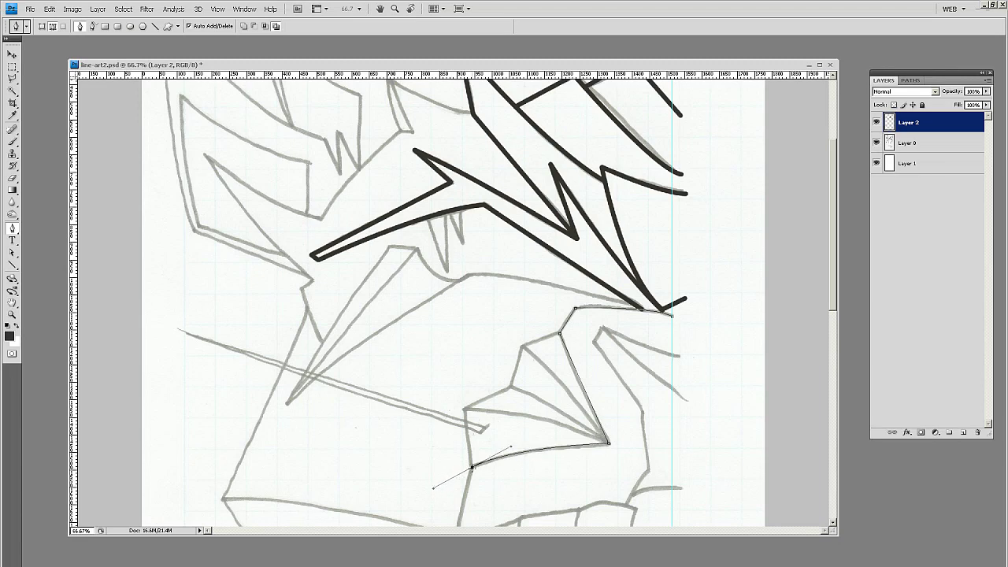
left_click(472, 467, "alt")
Extend the path along the lower cheek and stroke it in black.
scroll(481, 460, "down", 2)
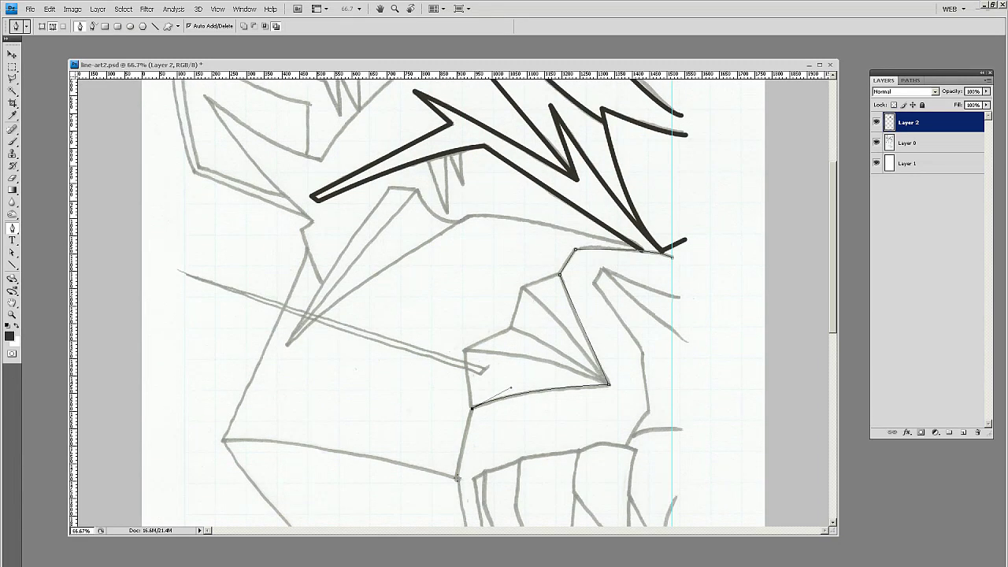
left_click(457, 478)
scroll(457, 478, "down", 8)
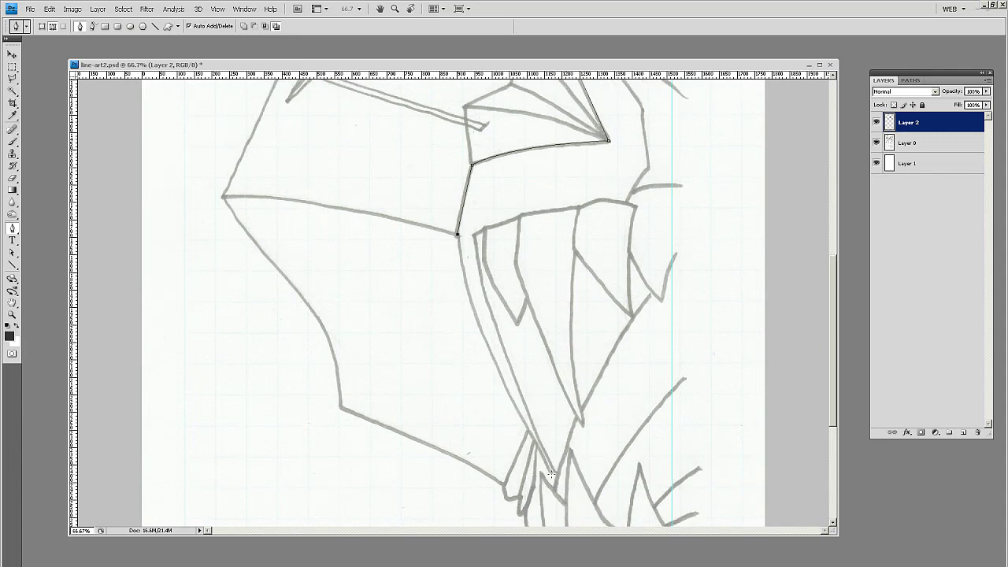
left_click_drag(550, 473, 638, 524)
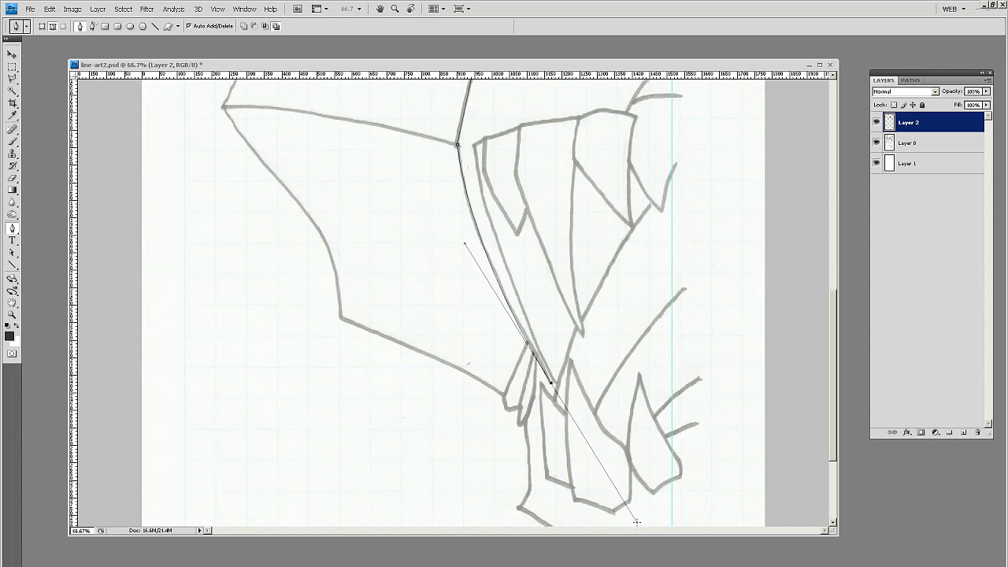
right_click(551, 384)
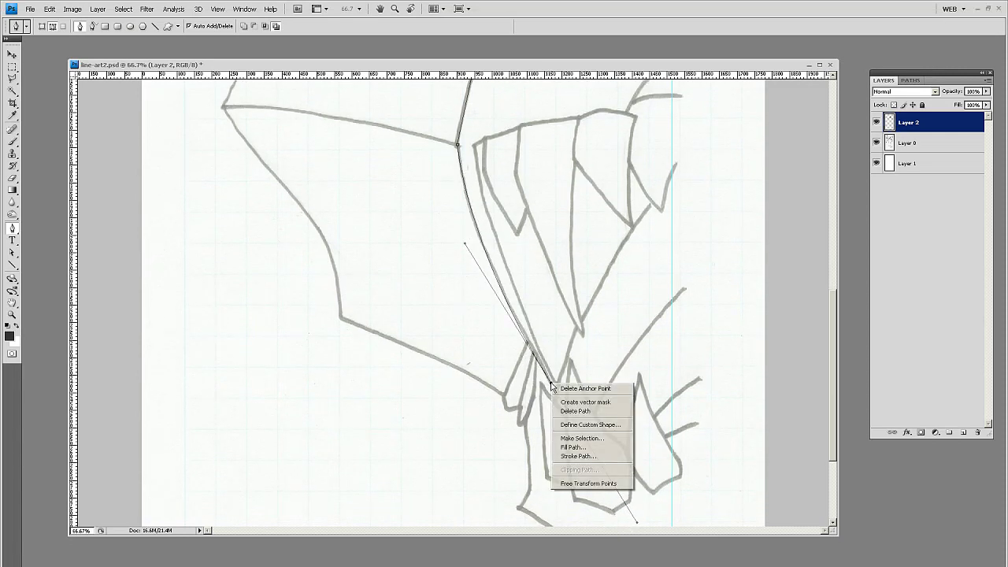
left_click(580, 459)
key("Return")
key("Return")
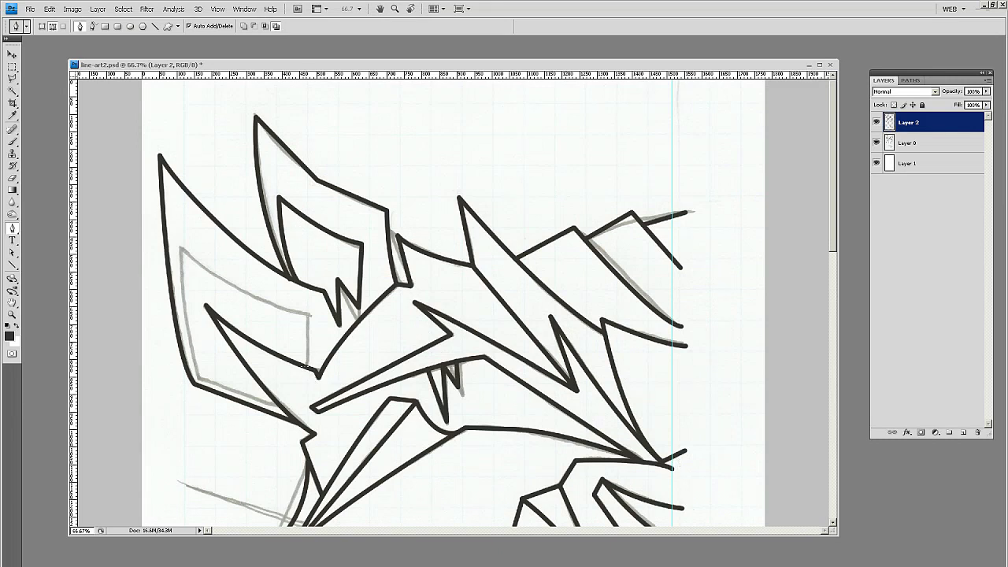
Outline the grey inner ear shape with a closed path with sharp corners.
left_click(307, 315)
left_click_drag(181, 248, 132, 194)
left_click(181, 246, "alt")
left_click_drag(196, 381, 214, 419)
left_click(196, 381, "alt")
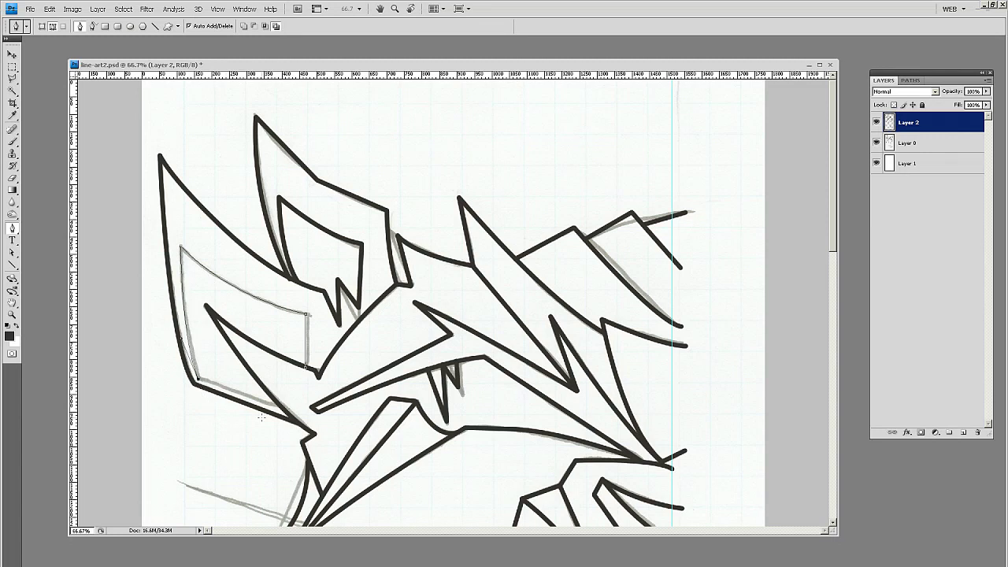
left_click(279, 404)
Stroke the inner ear outline in black and pan the view.
right_click(277, 402)
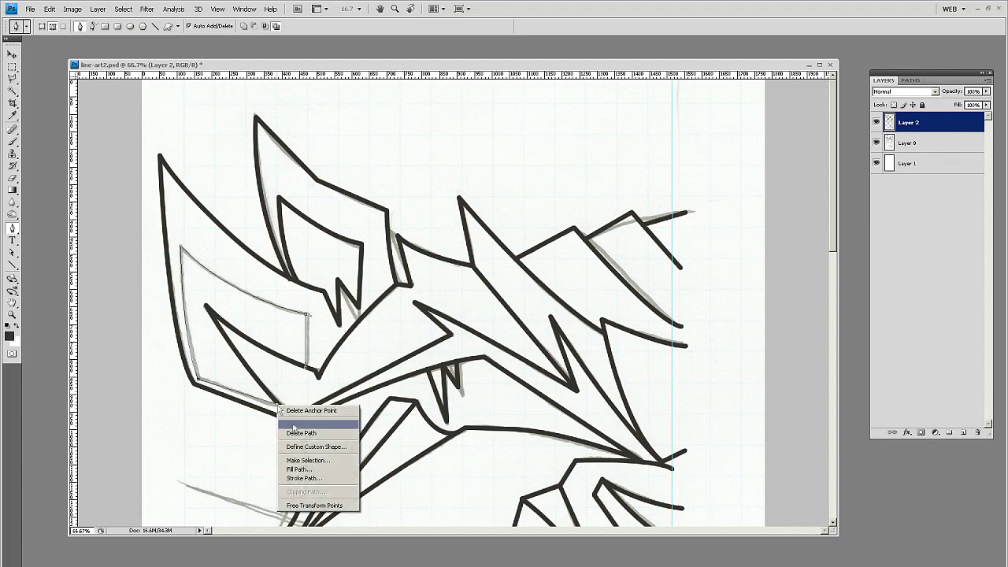
left_click(322, 478)
key("Return")
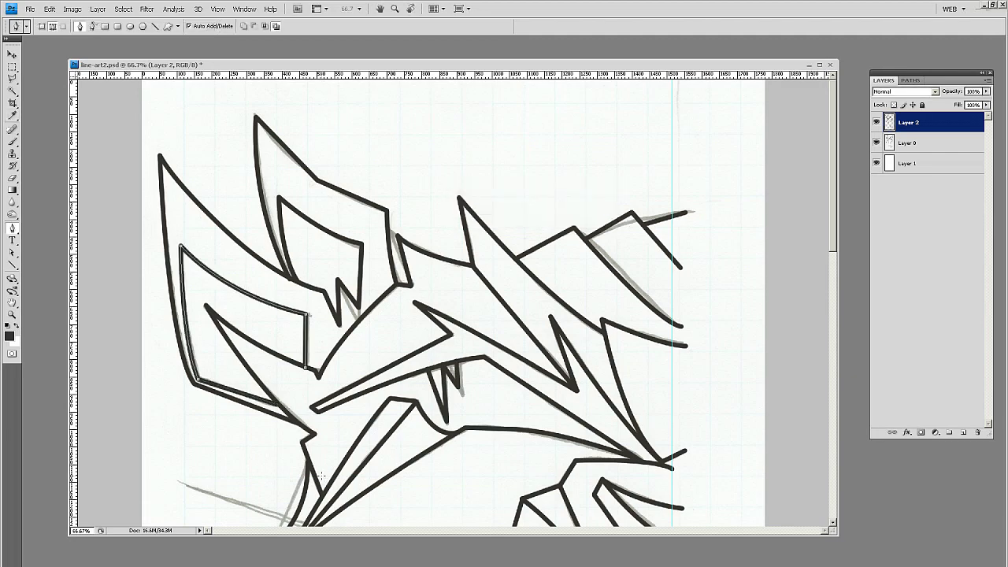
left_click_drag(390, 413, 391, 389)
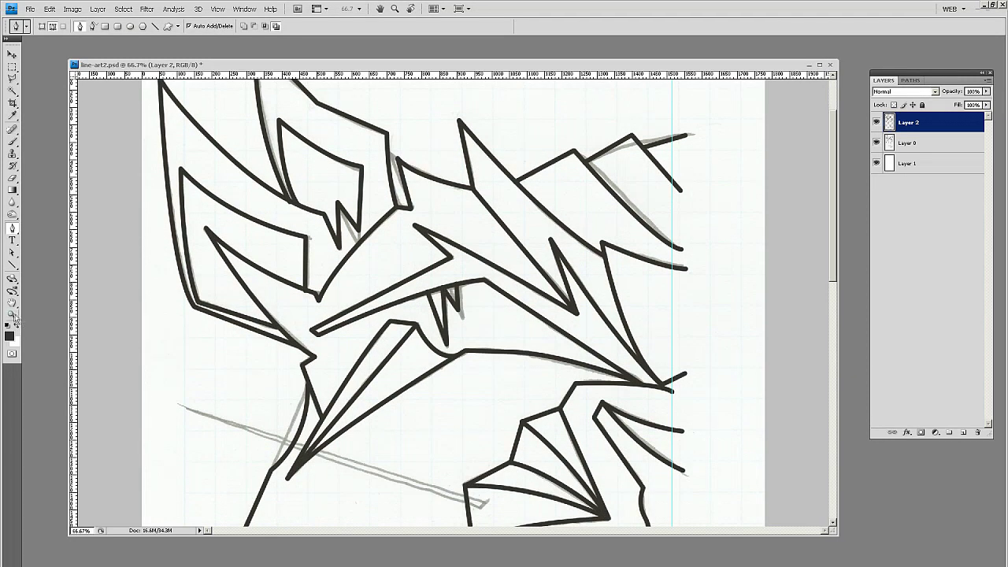
left_click(12, 315)
Zoom out to 33.3%, enlarge the window, and hide the Layer 0 sketch.
left_click(549, 356, "alt")
left_click(548, 374, "alt")
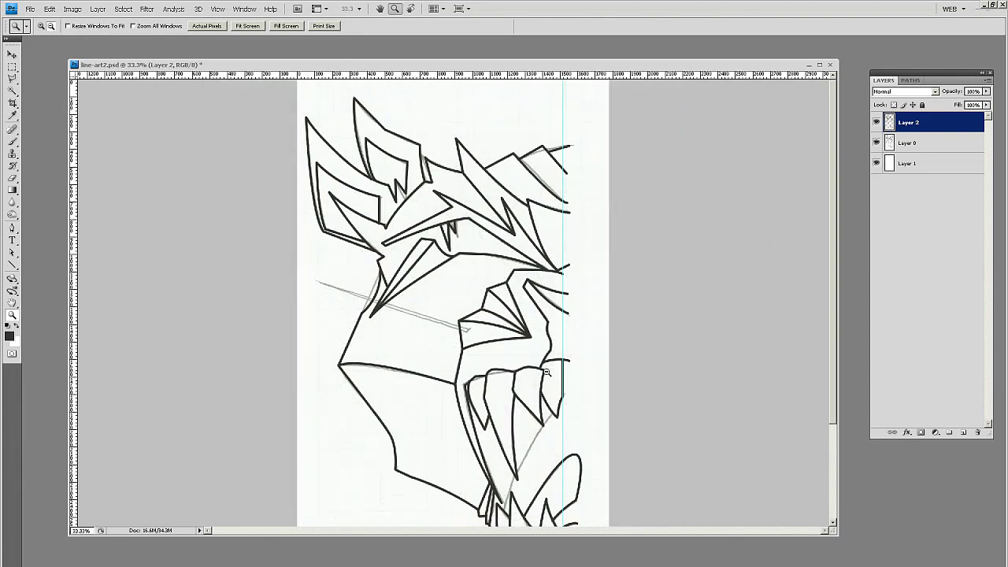
mouse_move(547, 397)
left_mouse_down()
mouse_move(520, 330)
mouse_move(517, 260)
mouse_move(507, 371)
left_mouse_up()
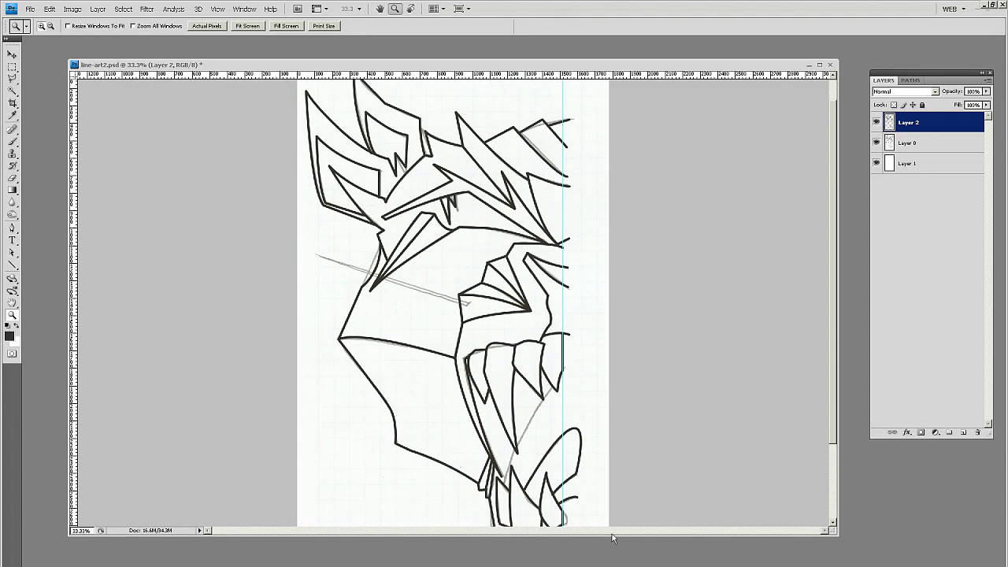
left_click_drag(612, 536, 612, 560)
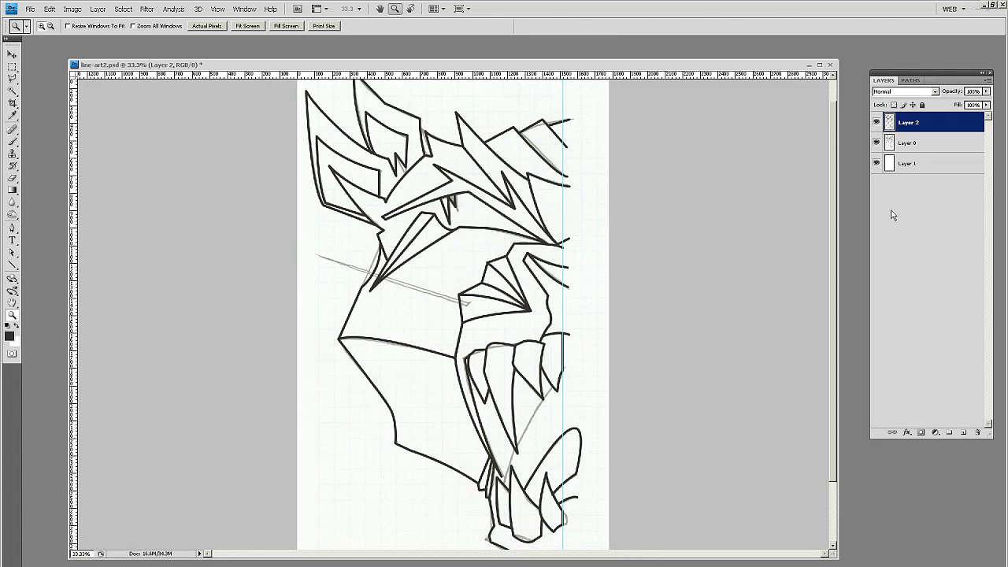
left_click(877, 143)
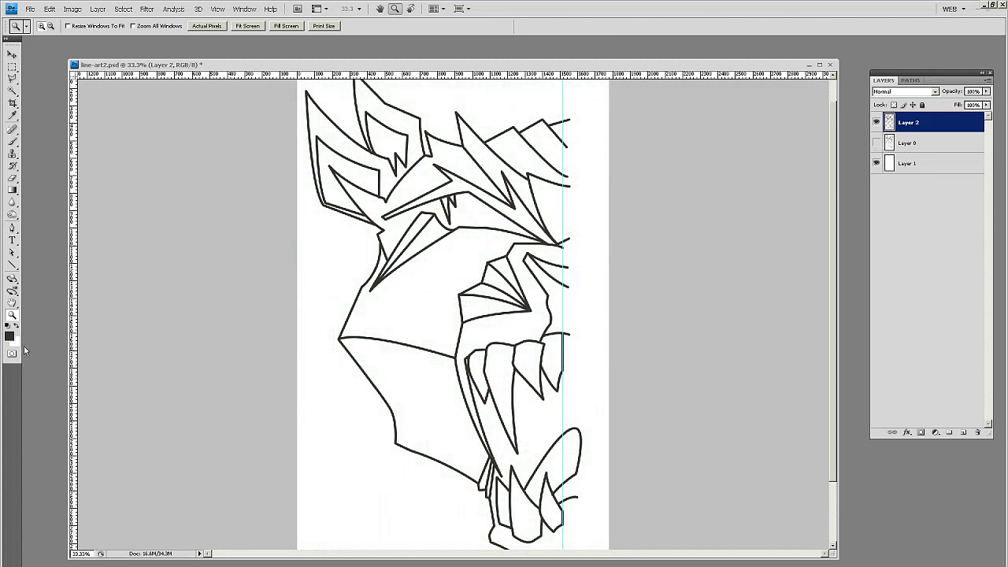
left_click(11, 57)
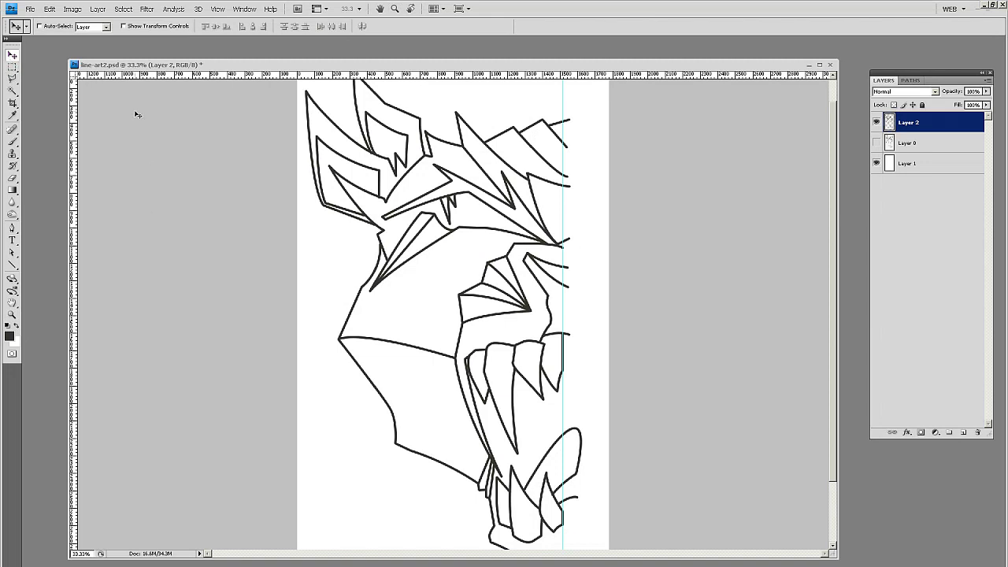
Widen the canvas to 200 percent, anchored middle-left so it grows rightward.
left_click(71, 8)
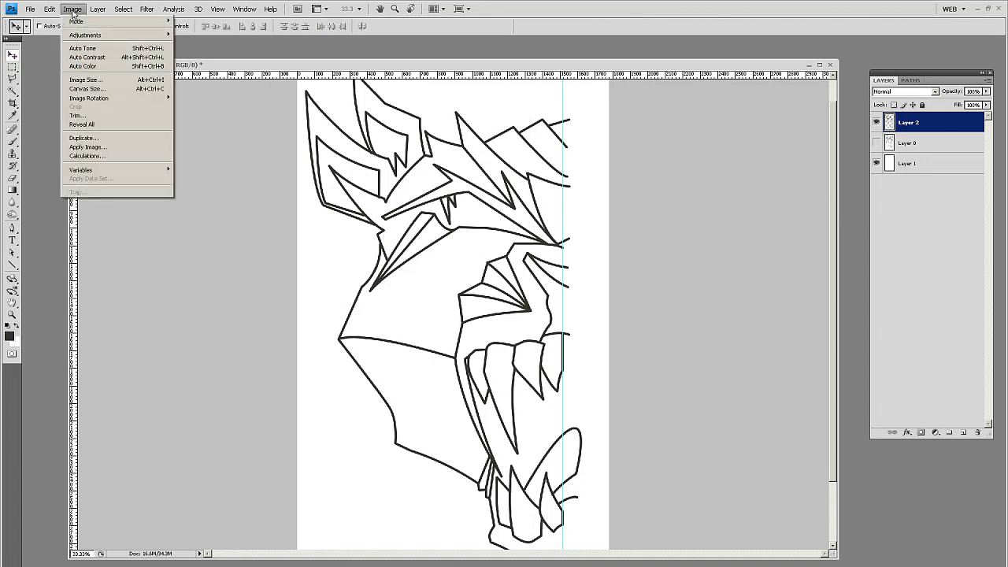
left_click(108, 96)
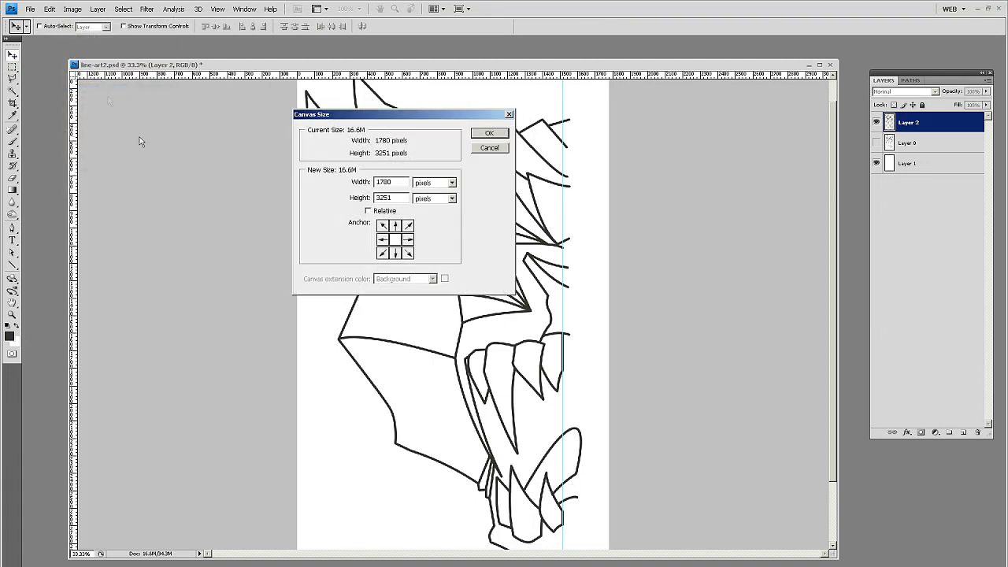
left_click(383, 240)
left_click(436, 182)
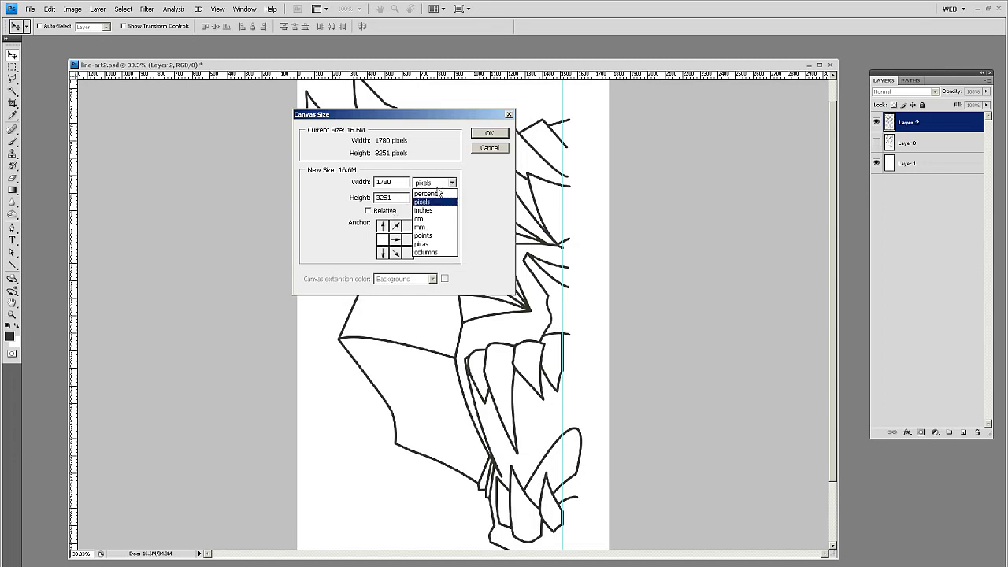
left_click(436, 193)
double_click(400, 183)
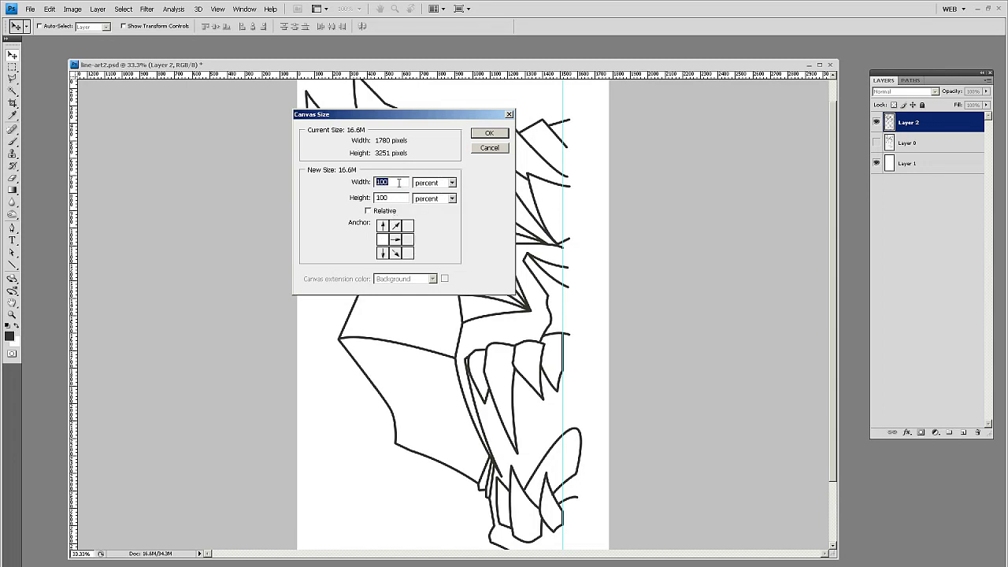
type("200")
key("Return")
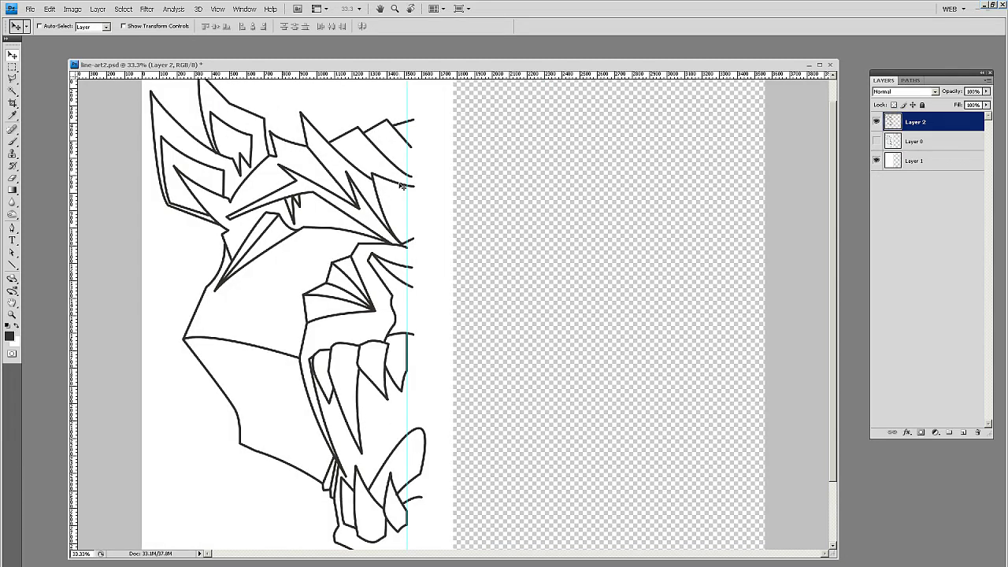
Fill Layer 1 with white and zoom out to 25% to see the whole canvas.
left_click(938, 162)
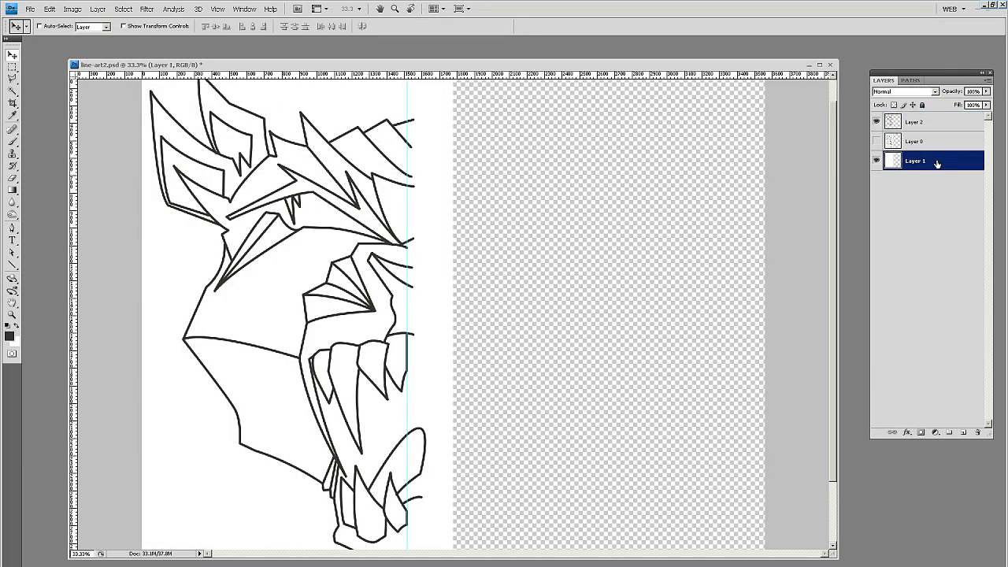
key("ctrl+BackSpace")
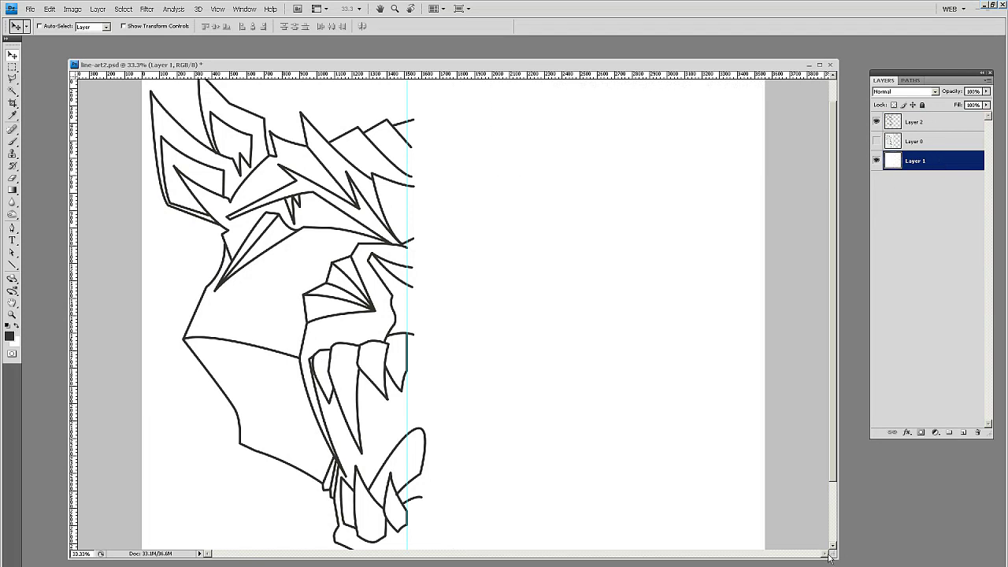
left_click_drag(835, 559, 866, 566)
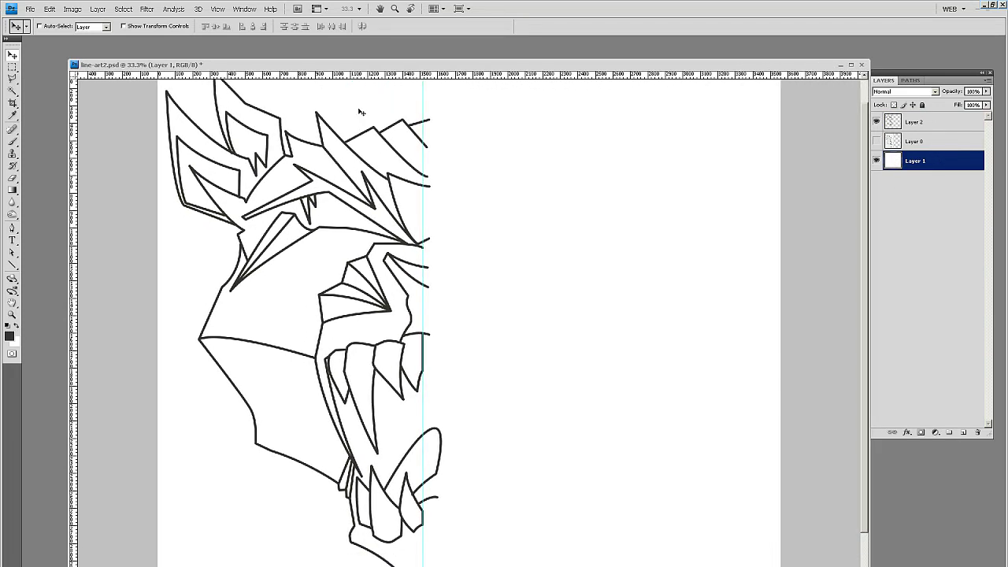
left_click(12, 315)
left_click(403, 337, "alt")
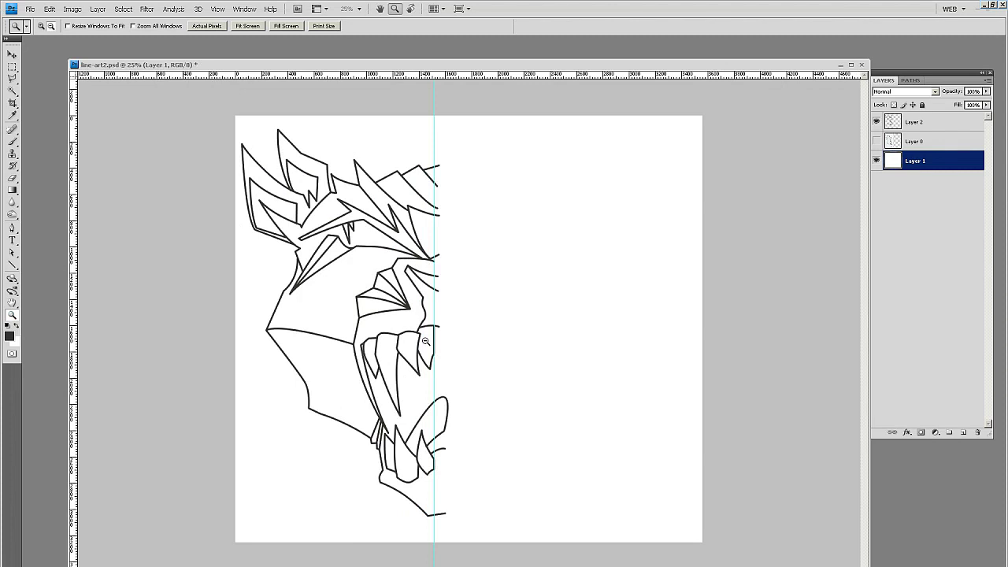
left_click(11, 66)
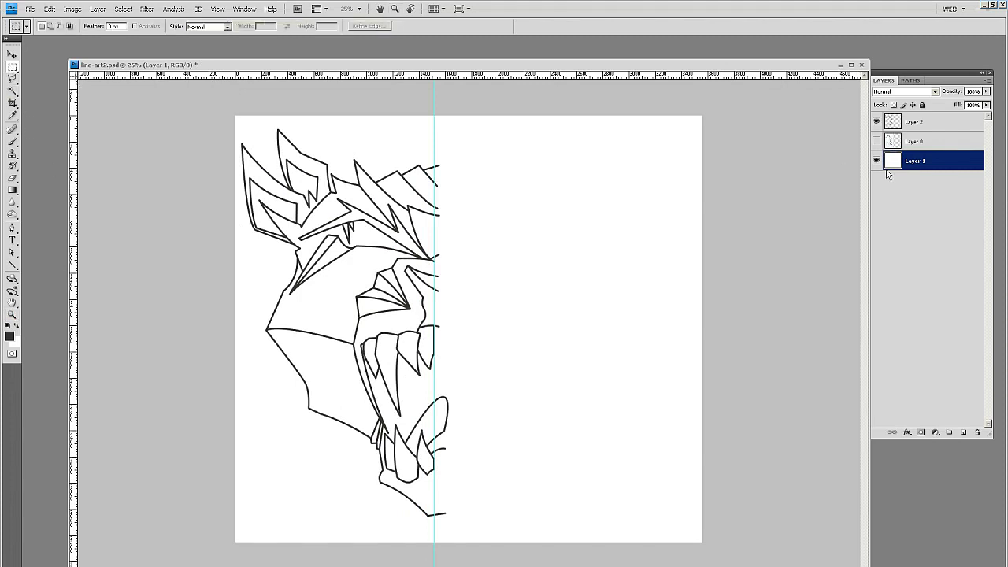
Delete the stray Layer 2 strokes in the strip right of the centre guide.
left_click(926, 124)
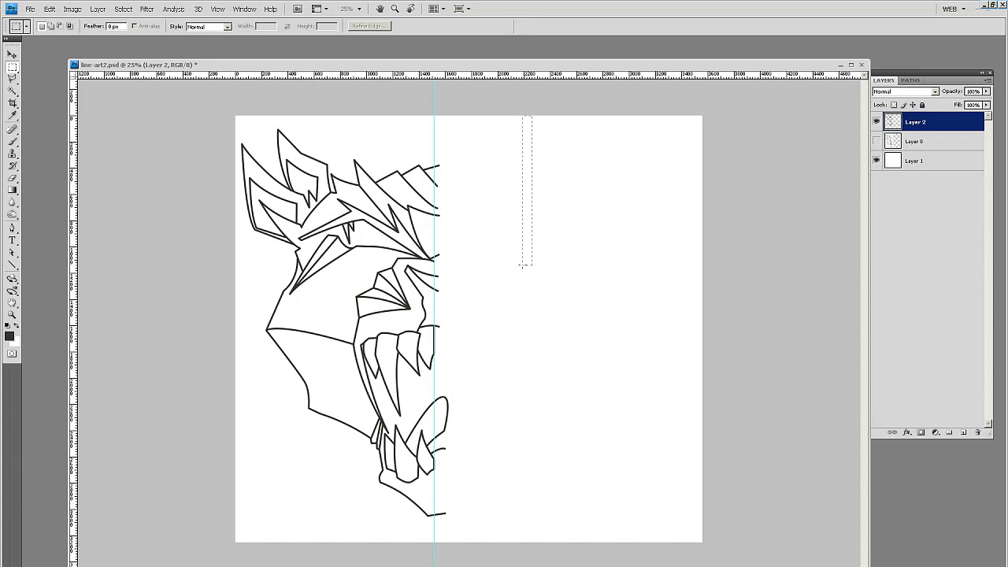
left_click_drag(520, 266, 434, 542)
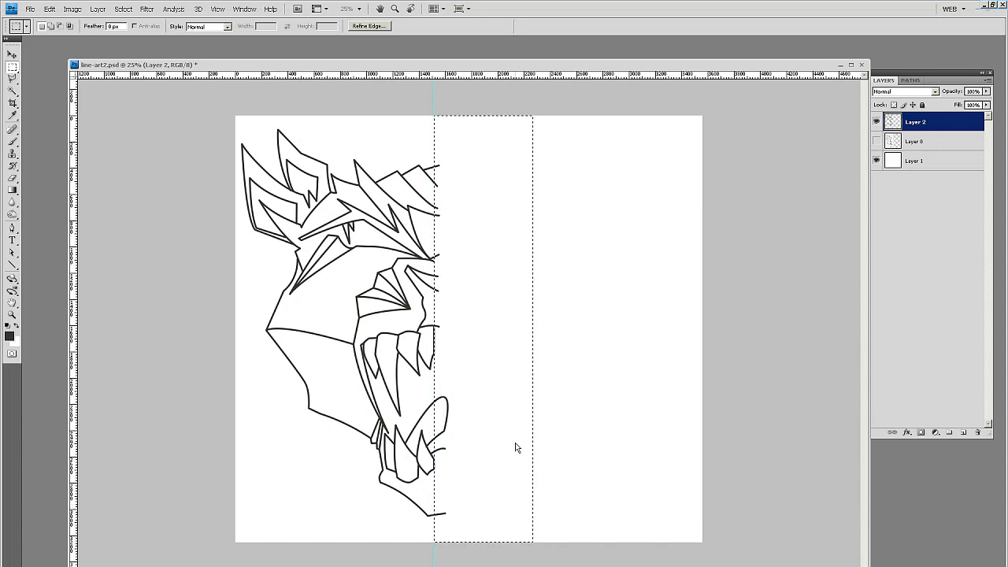
key("Delete")
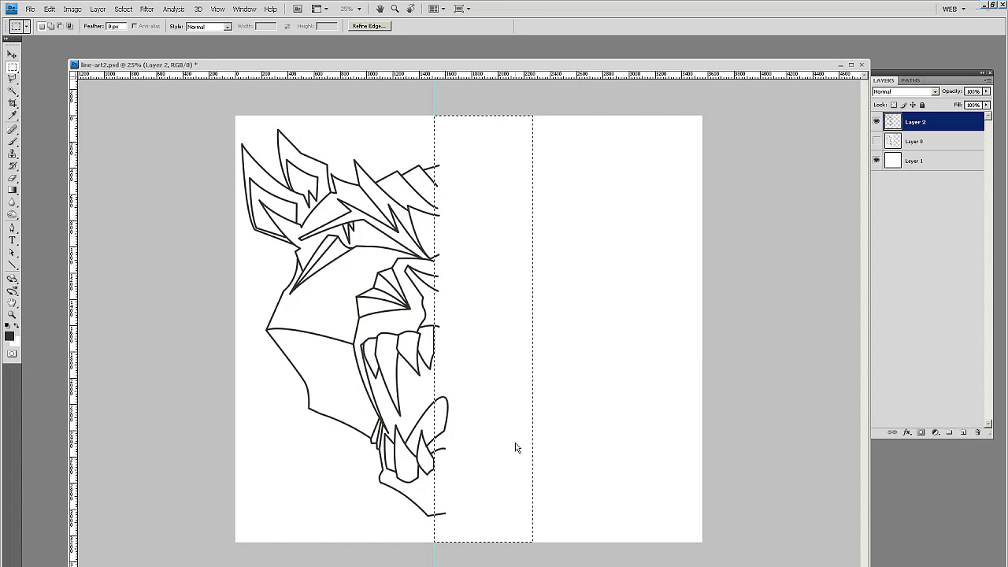
key("ctrl+d")
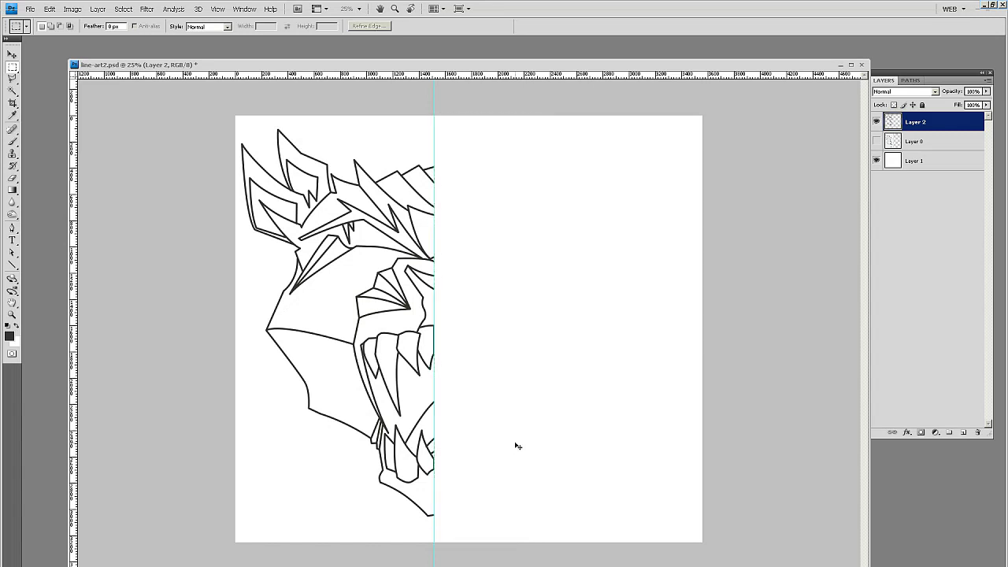
Hide the grid and centre guide, and duplicate Layer 2 into Layer 2 copy.
key("ctrl+apostrophe")
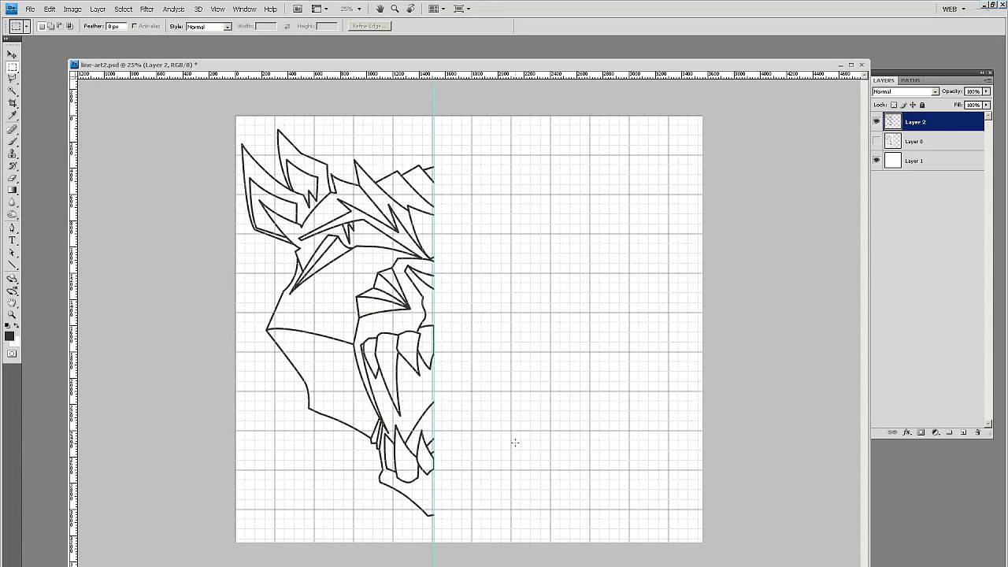
key("ctrl+apostrophe")
key("ctrl+semicolon")
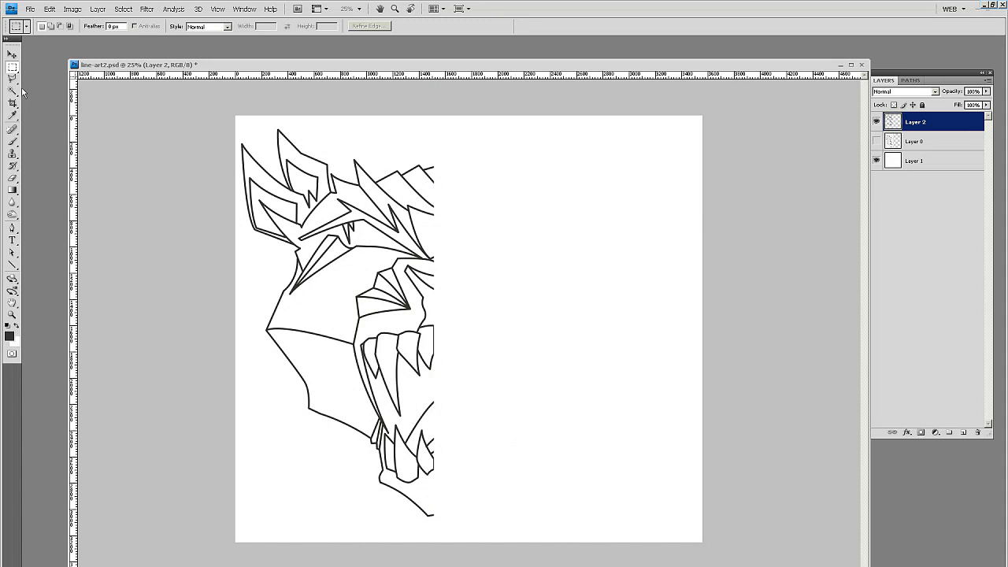
key("v")
left_click_drag(917, 125, 965, 432)
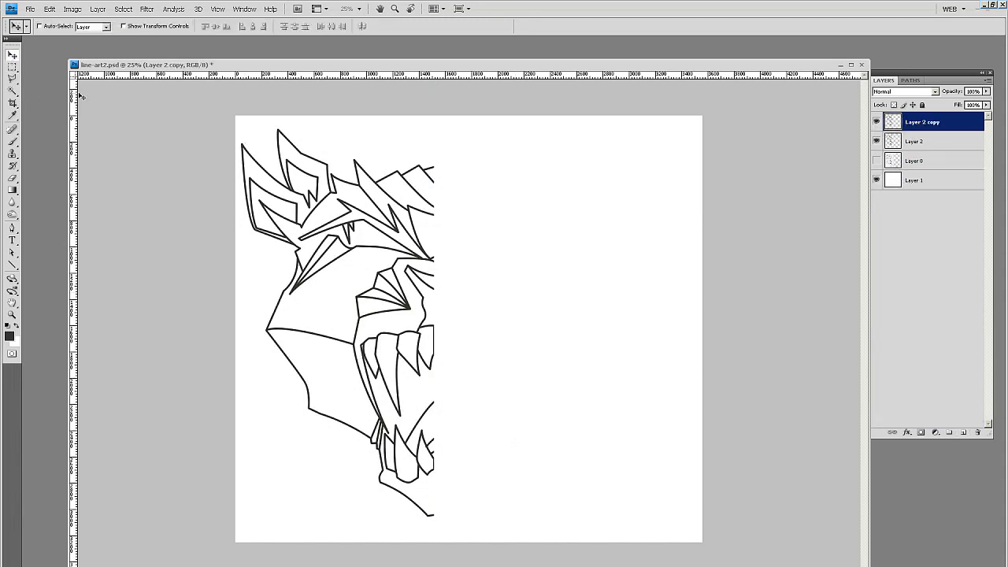
Flip Layer 2 copy horizontally, align it as the right half, and merge it into Layer 2.
left_click(48, 9)
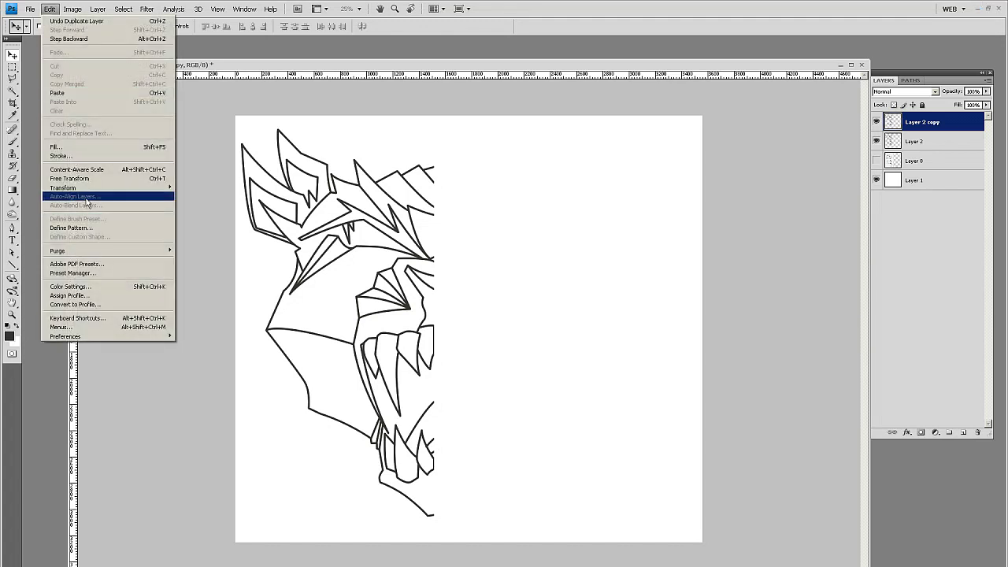
mouse_move(88, 189)
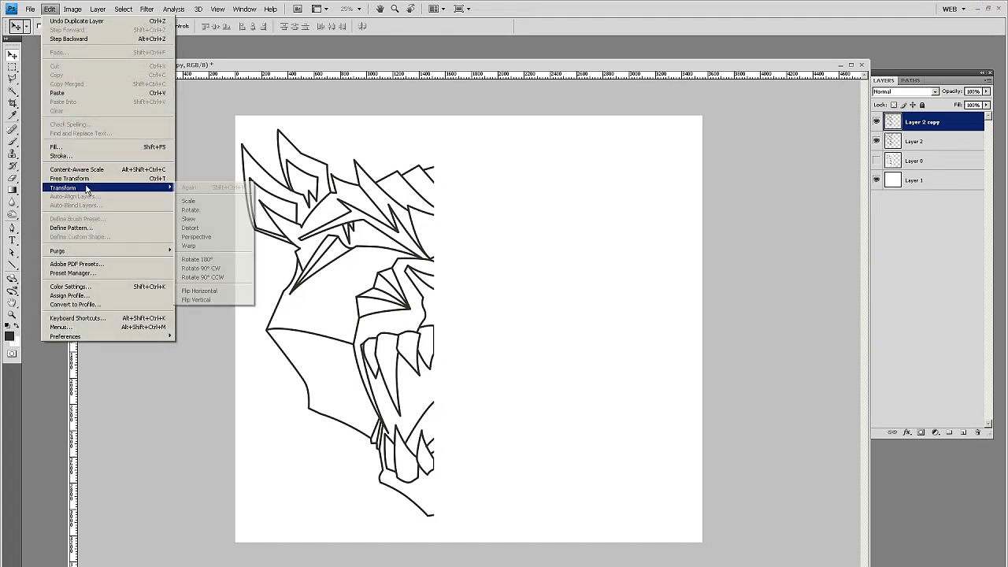
left_click(238, 291)
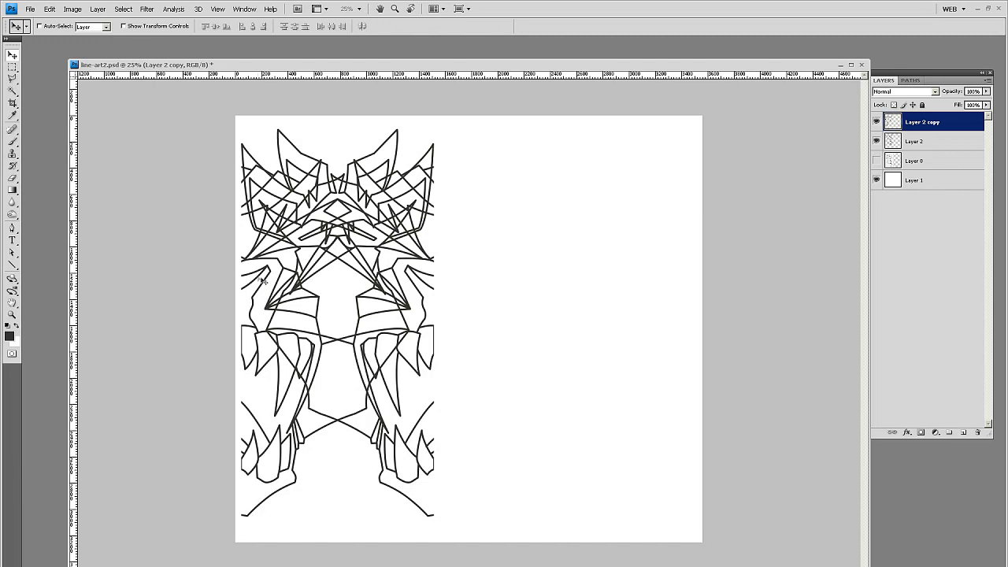
left_click_drag(261, 280, 281, 278)
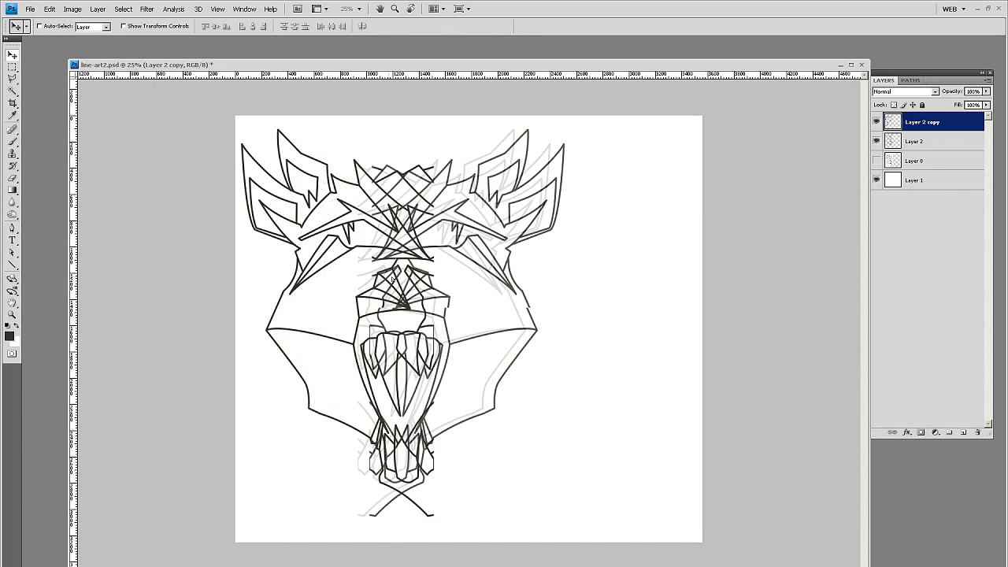
left_click_drag(393, 279, 451, 279)
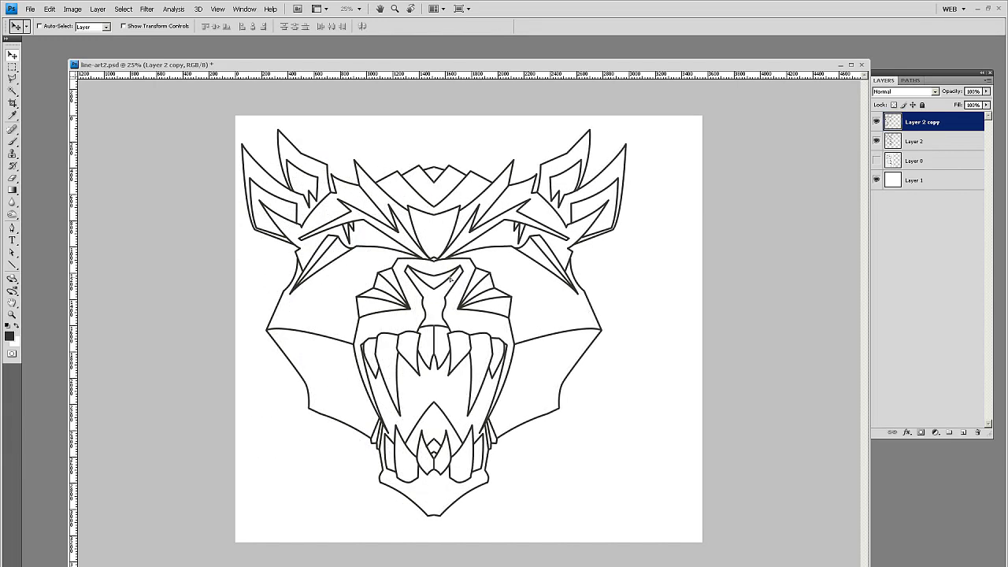
key("ctrl+e")
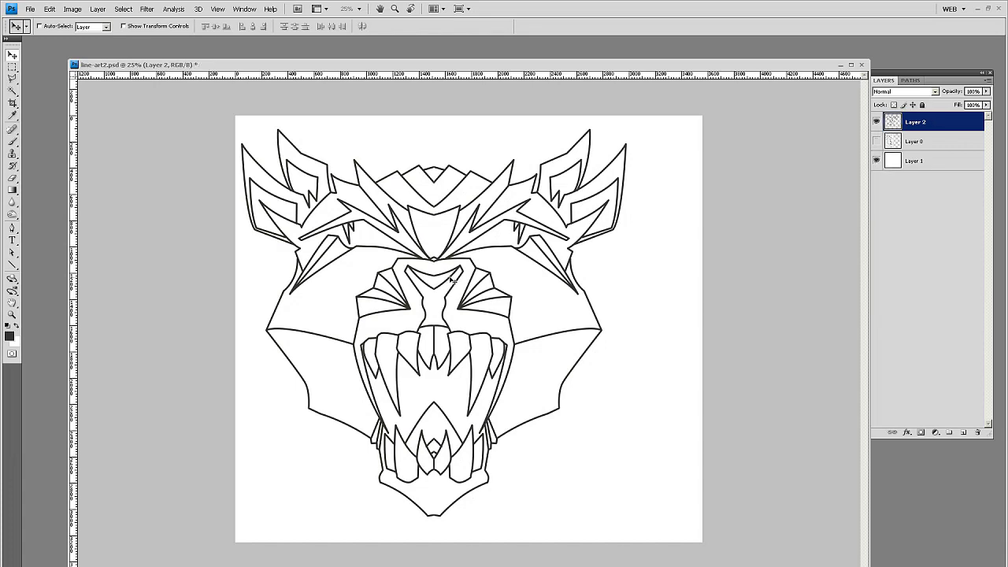
key("shift+Right")
key("shift+Right")
key("shift+Right")
key("shift+Right")
key("shift+Right")
key("shift+Right")
key("shift+Right")
key("shift+Right")
key("shift+Right")
key("shift+Right")
key("shift+Right")
key("shift+Right")
key("shift+Right")
key("shift+Right")
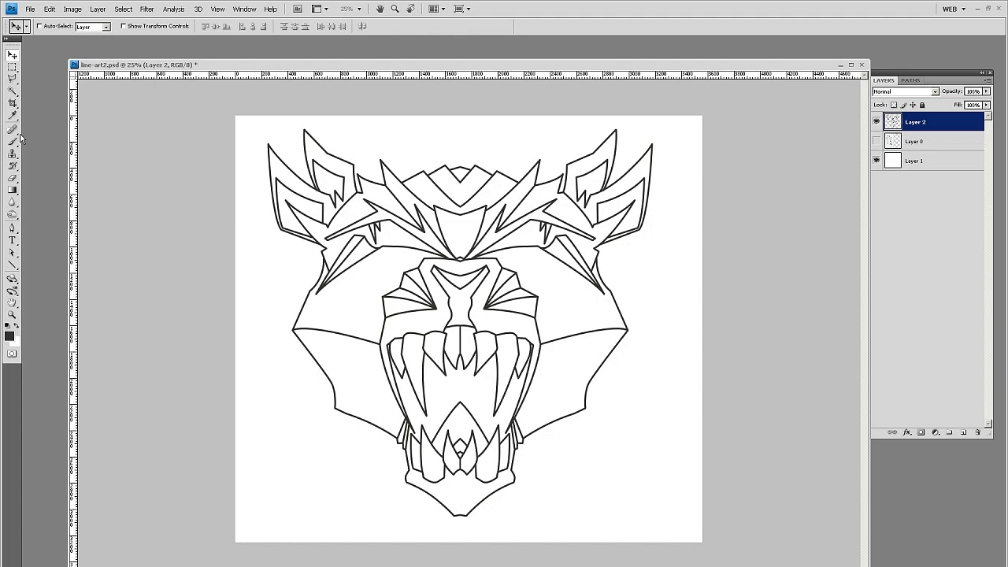
Nudge the merged wolf face slightly right and down to centre it on the canvas.
key("shift+Right")
key("shift+Right")
key("shift+Down")
key("shift+Down")
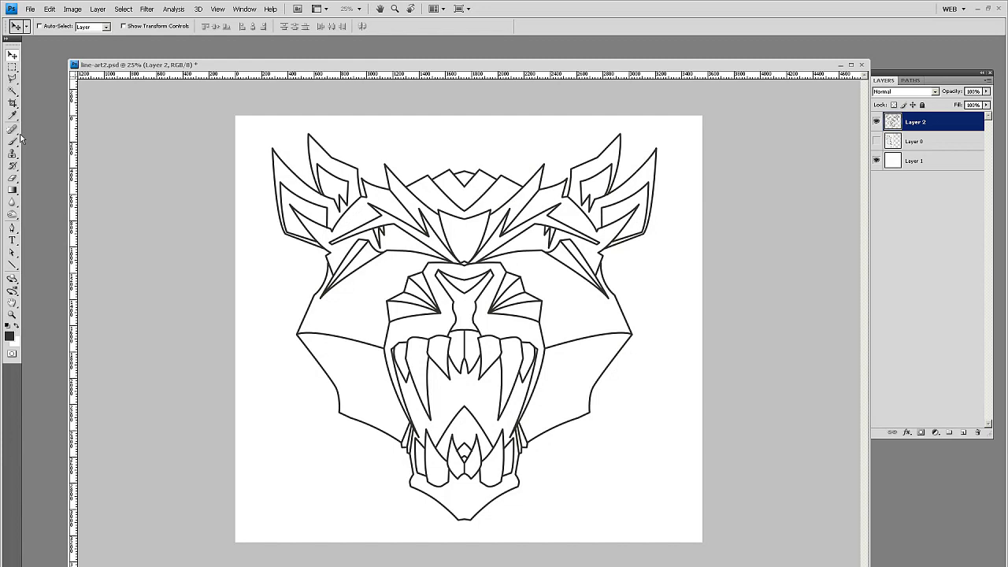
key("shift+Right")
key("shift+Down")
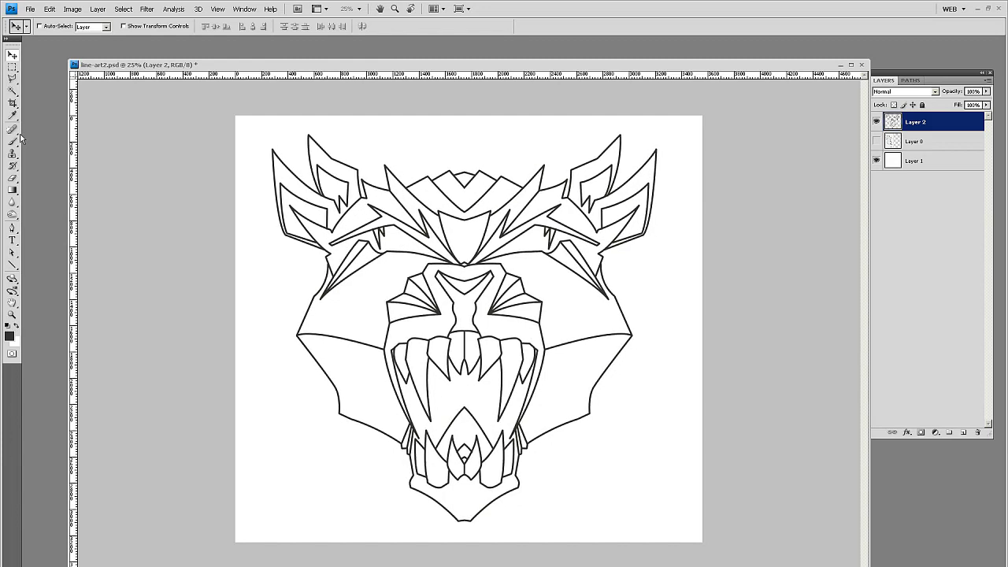